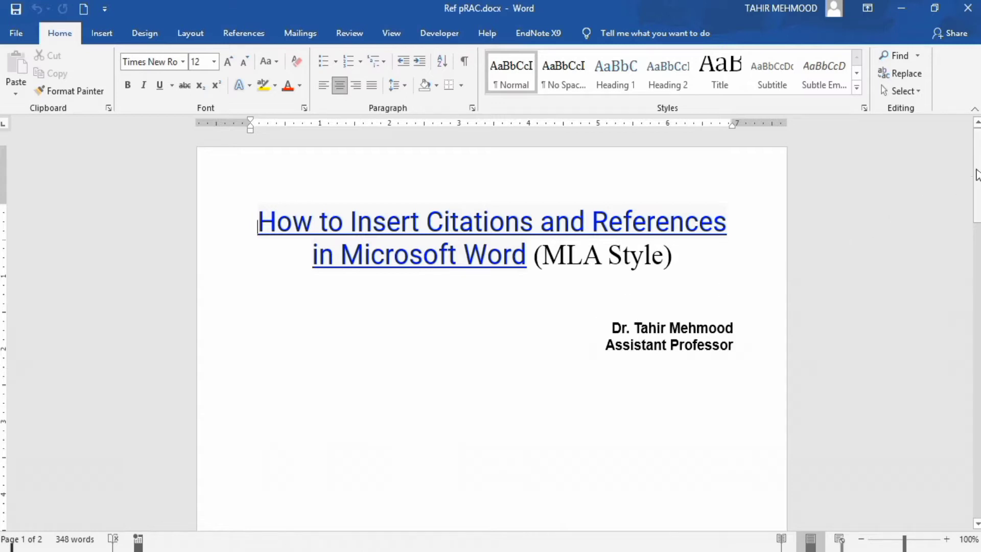
Scroll down from the title page to the abstract paragraph on page 2
left_click_drag(976, 171, 975, 391)
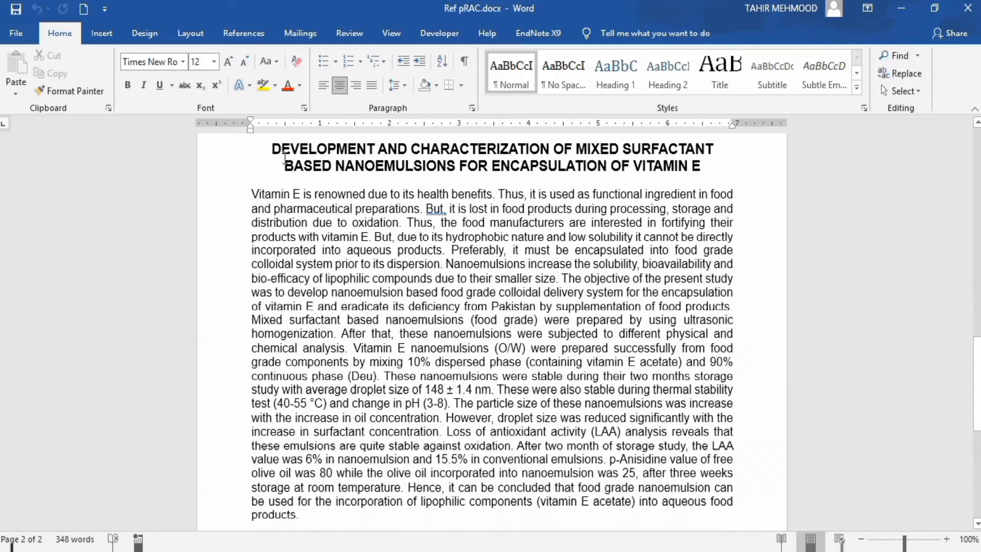
Show the References tools and keep MLA as the citation style
left_click(251, 36)
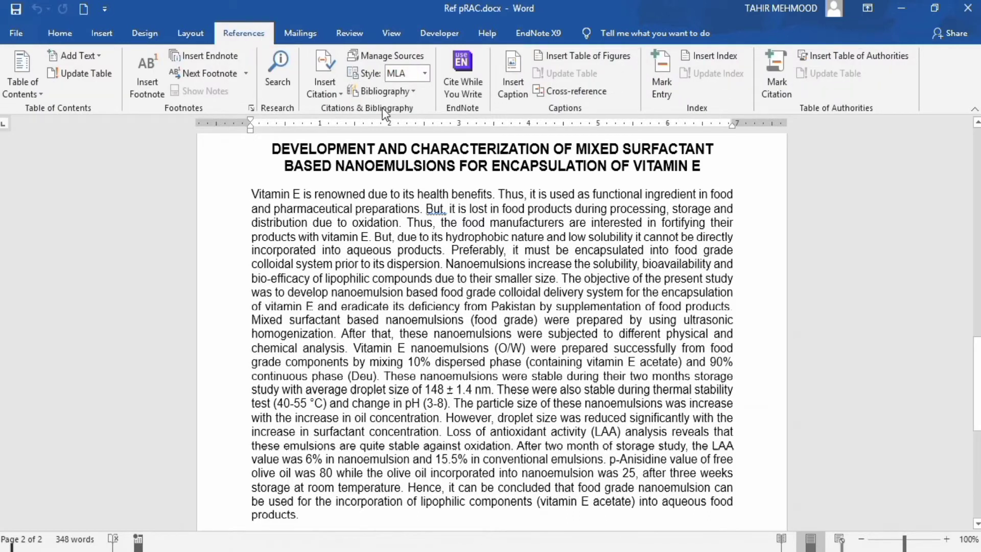
left_click(427, 73)
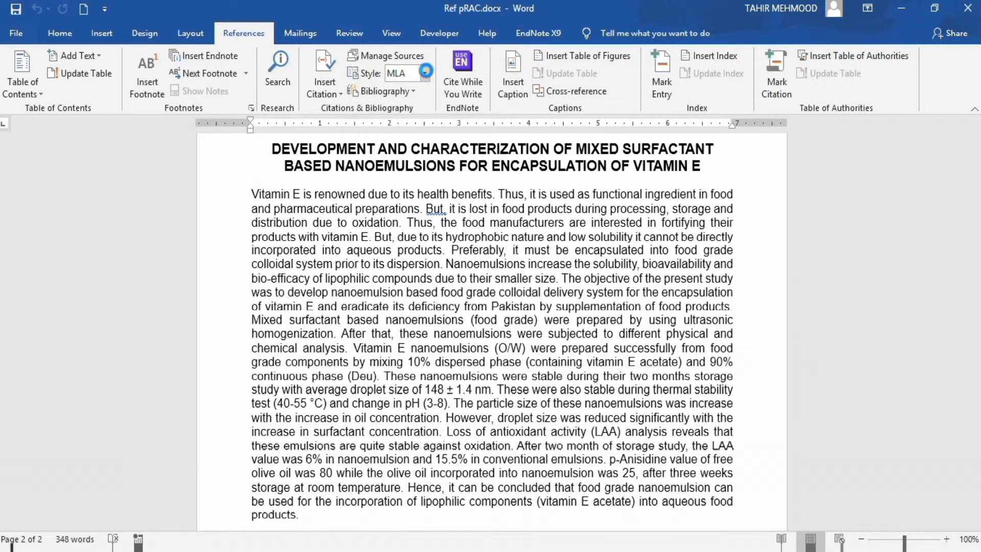
left_click(427, 73)
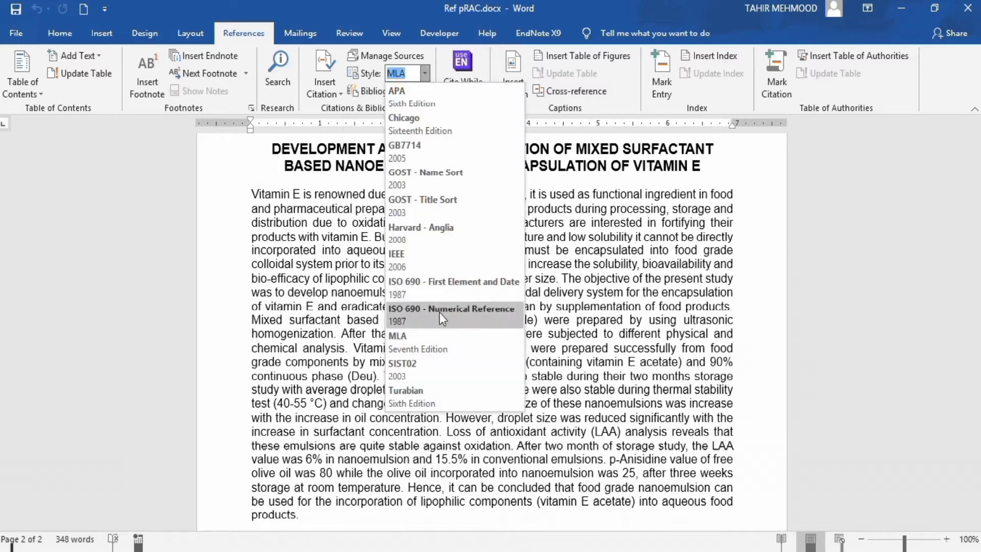
left_click(429, 338)
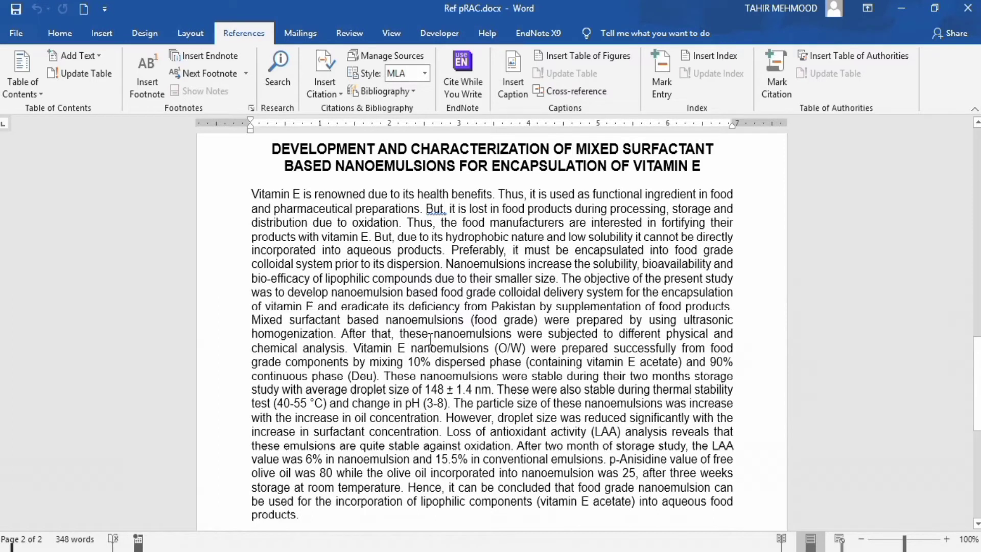
Put the cursor after "benefits" in the first sentence and start adding a new citation source
left_click(485, 195)
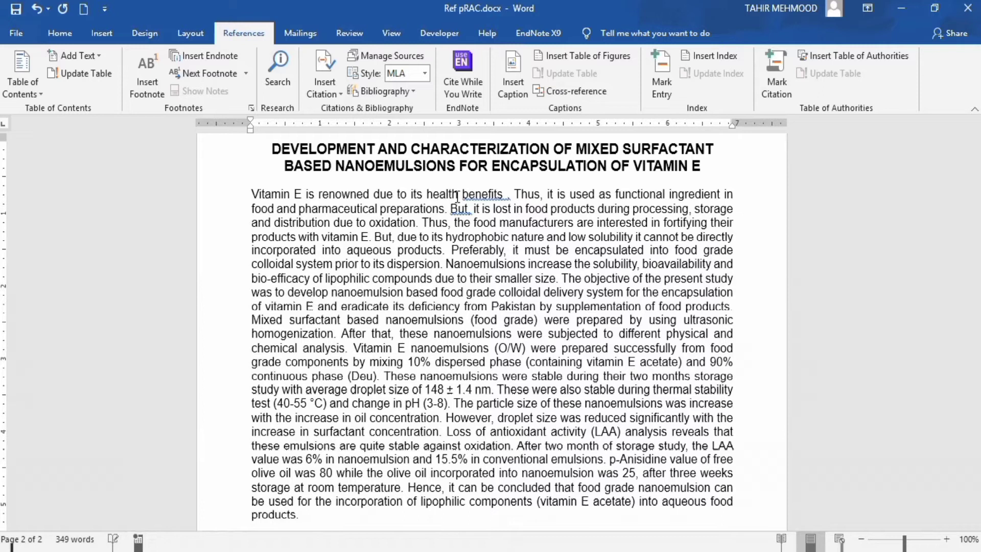
left_click(341, 95)
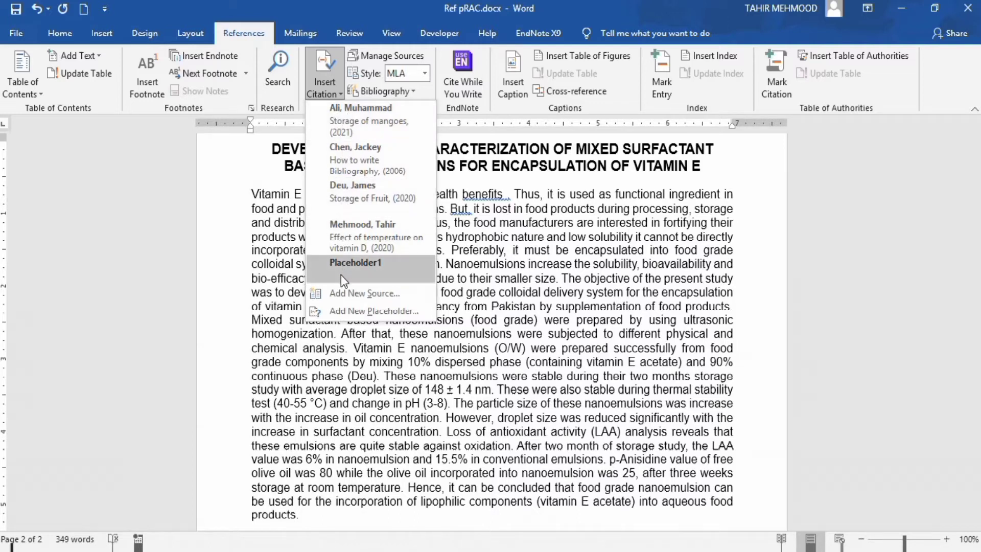
left_click(359, 295)
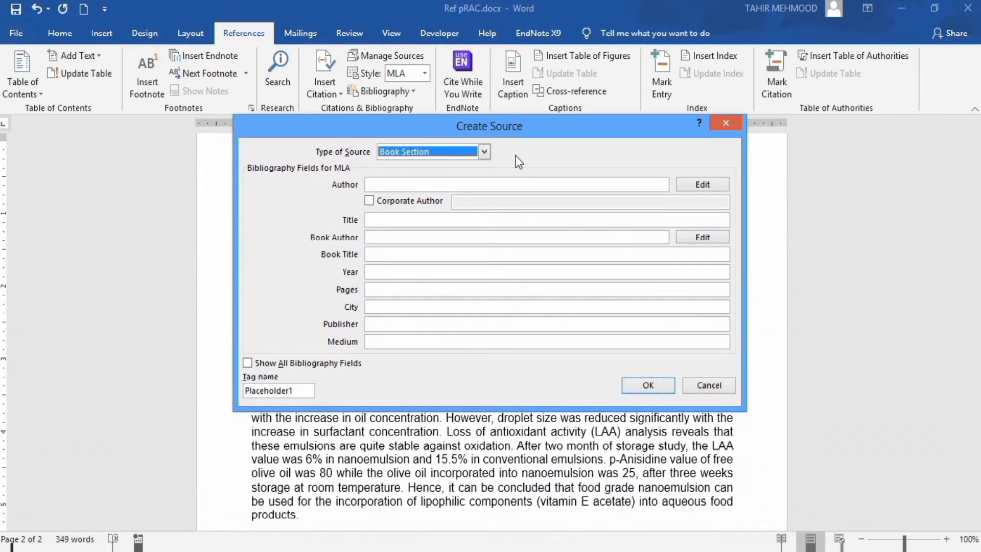
Set the source type to Book Section, enter the author's name and title 'How to Write Bibliography'
left_click(484, 152)
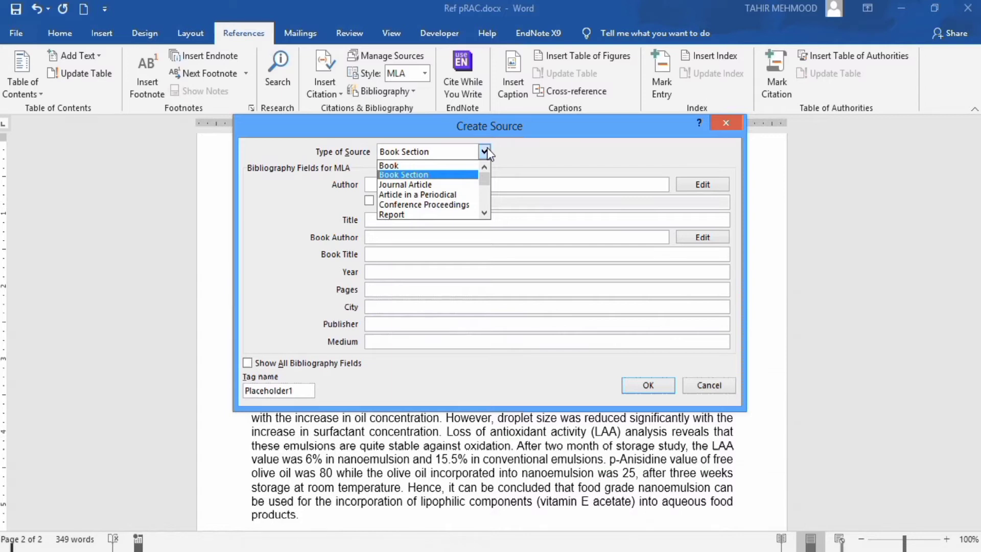
left_click(407, 176)
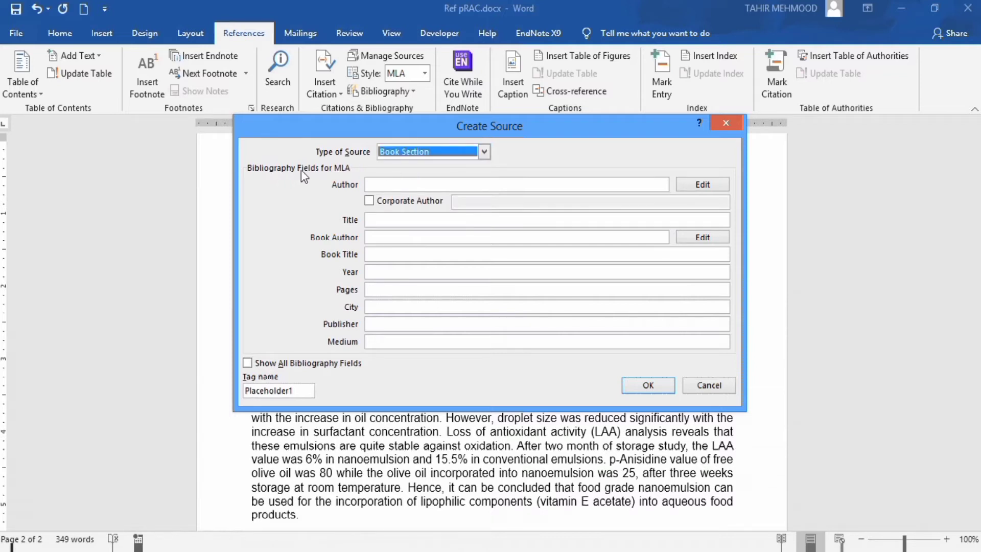
left_click(401, 182)
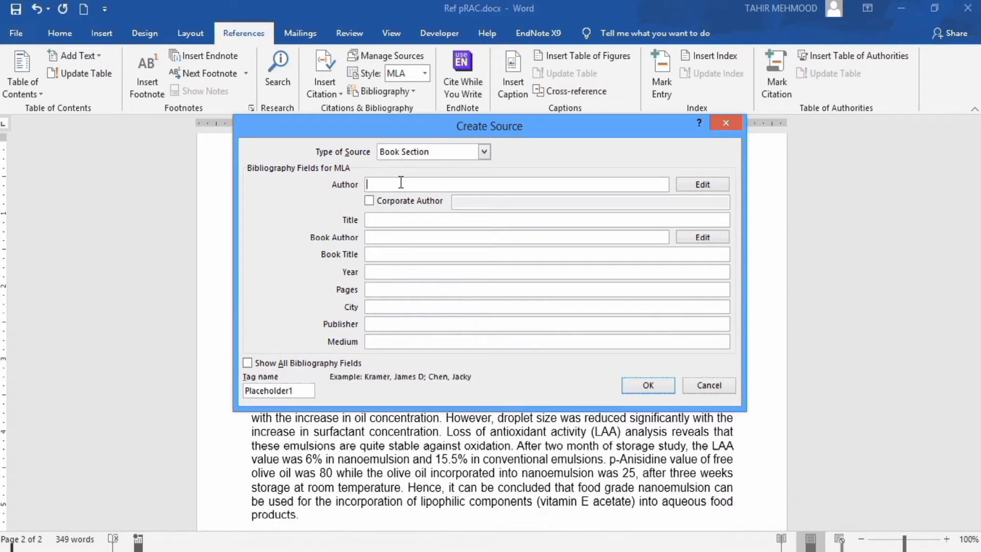
type("Kamran Khan")
left_click(387, 221)
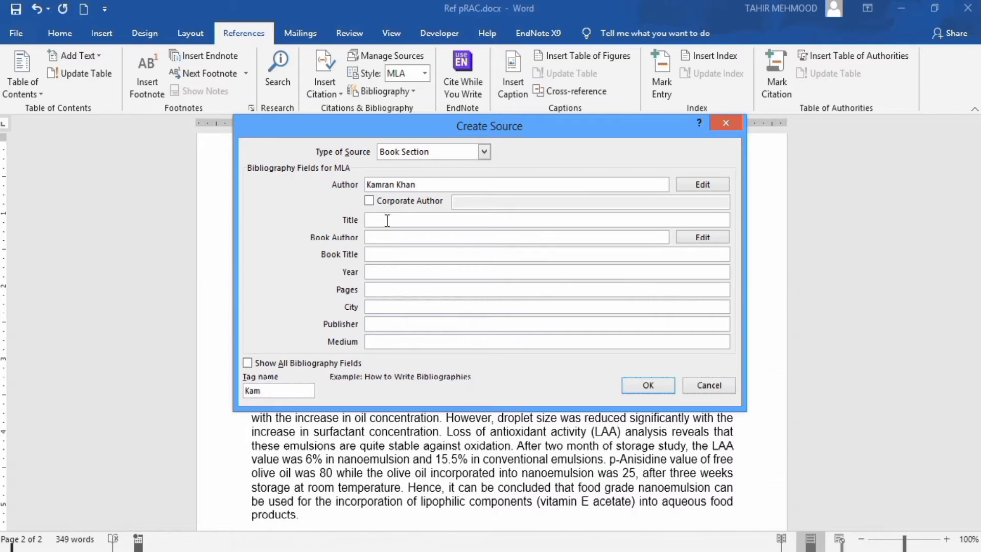
type("How to Write Bibliography")
Add book author, book title, year 2020, pages 112, publisher Elsvier, show all fields, and save the source
left_click(419, 237)
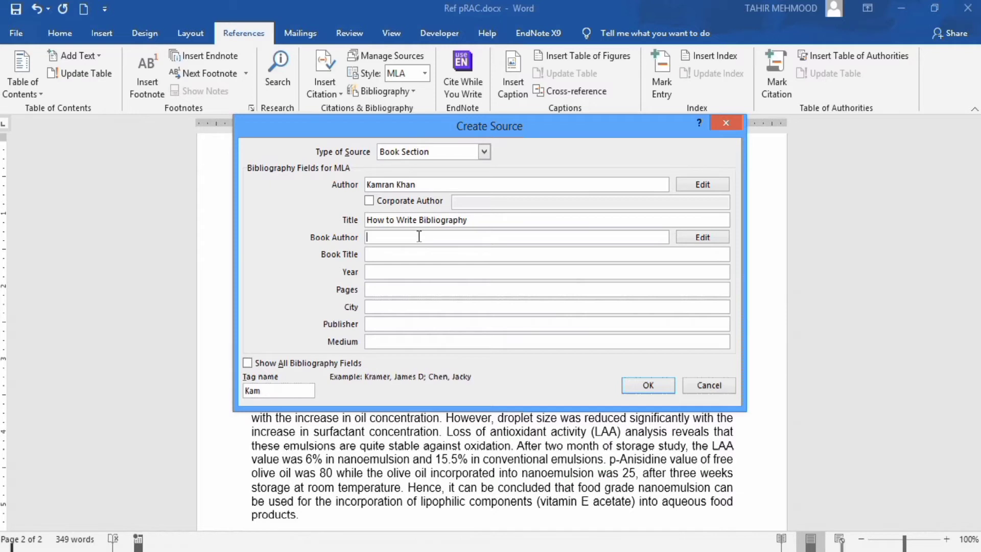
type("Kamran Khan")
left_click(408, 255)
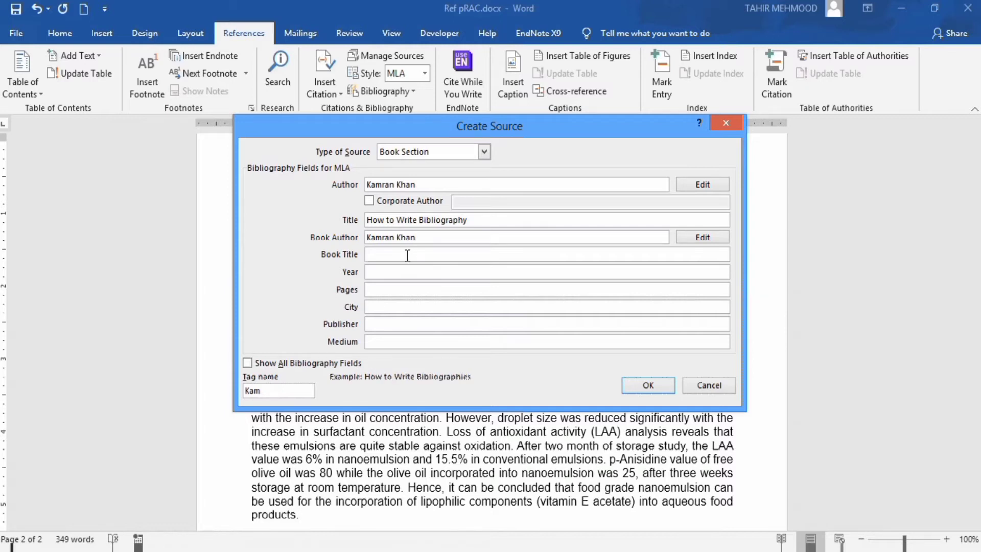
type("How to Write Bibliograpgy")
left_click(401, 272)
type("2020")
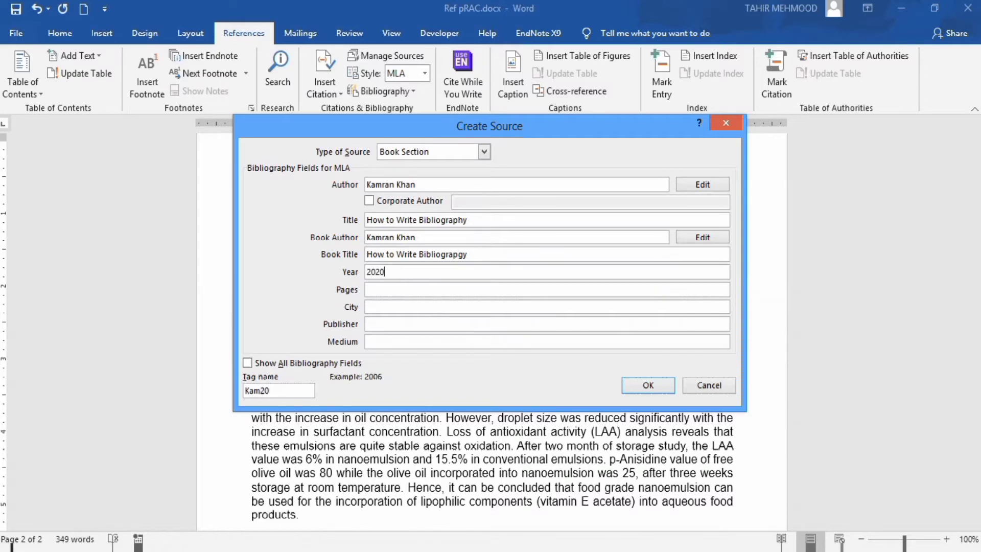
left_click(426, 291)
type("112")
left_click(424, 322)
type("Elsvier")
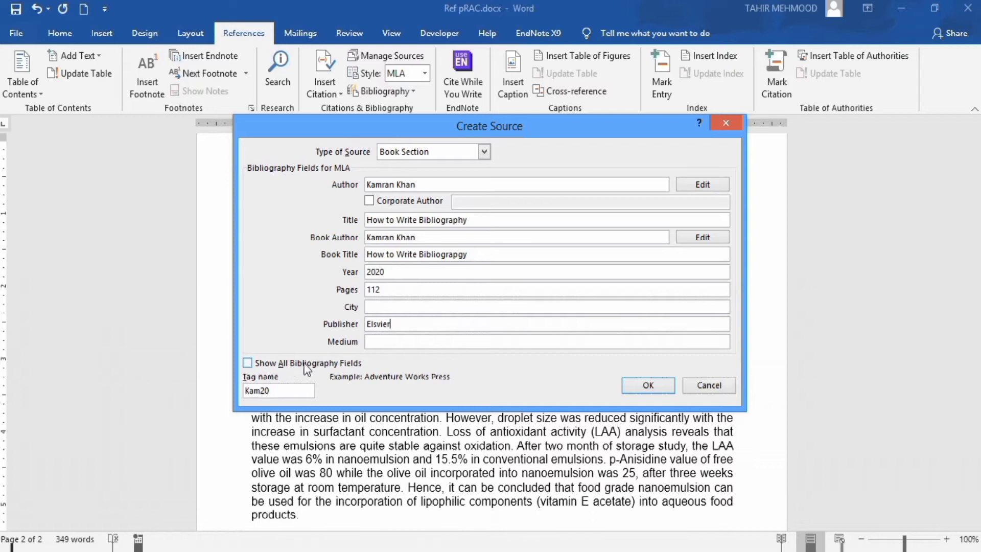
left_click(250, 363)
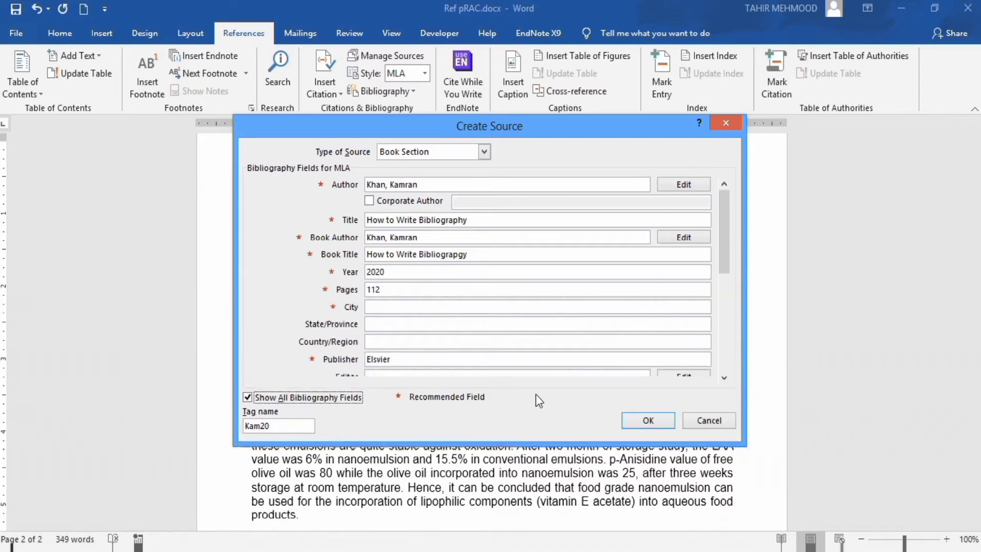
left_click(645, 420)
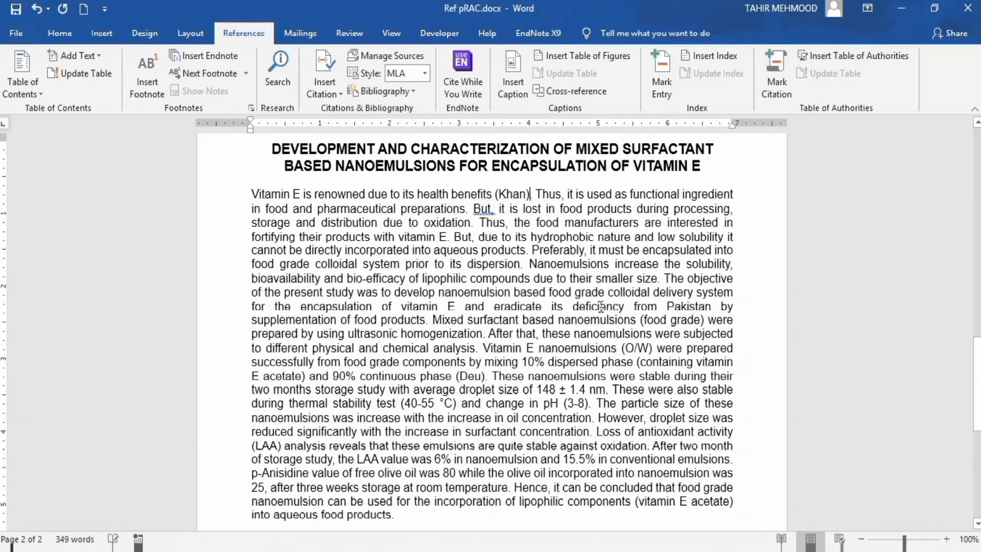
Select the citation after "health benefits" and bring up its Citation Options menu
left_click(510, 190)
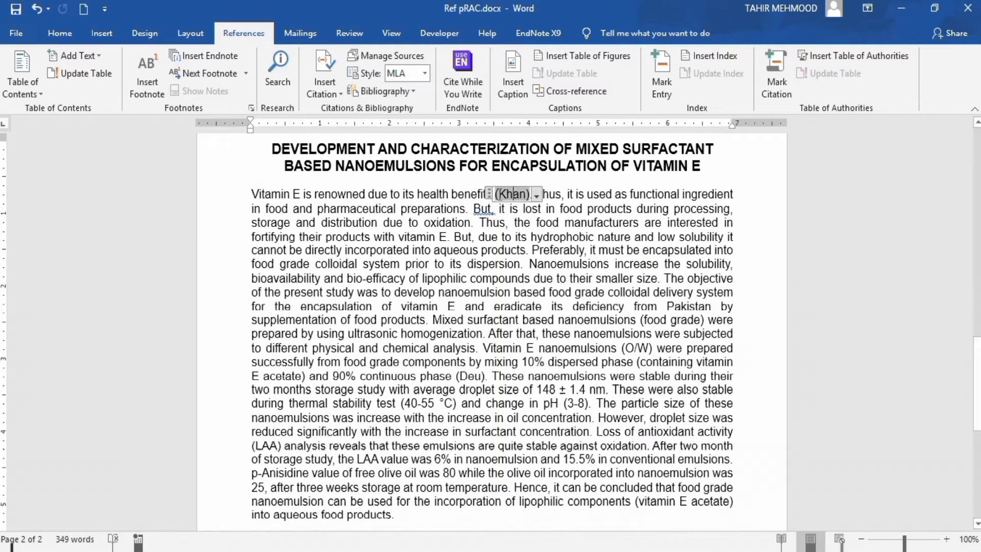
left_click(537, 195)
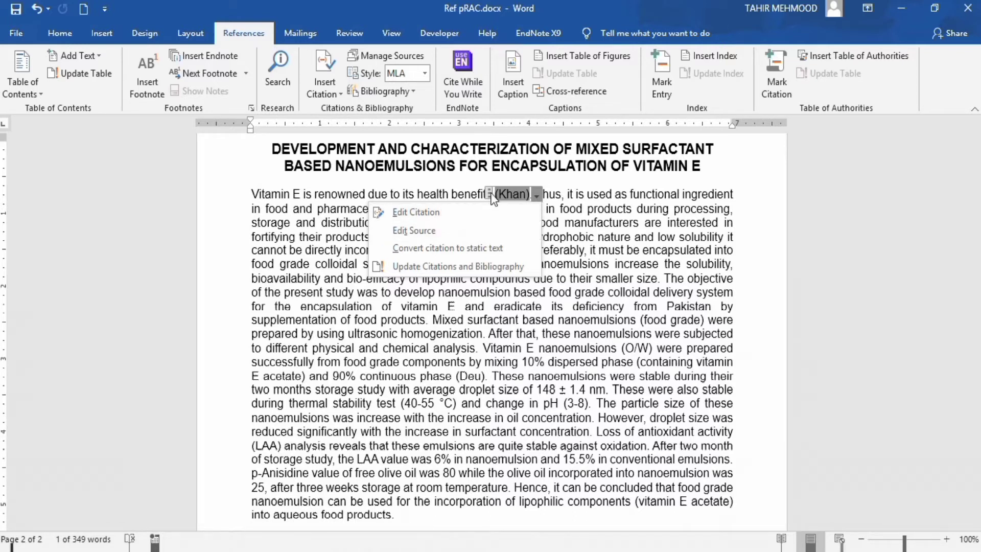
Edit the citation to include page 110
left_click(428, 214)
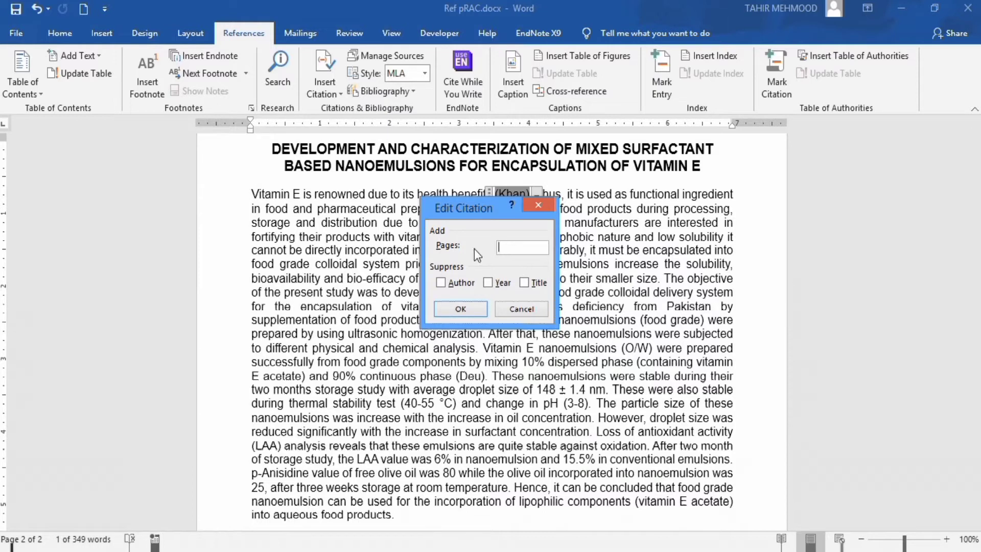
type("110")
left_click(460, 309)
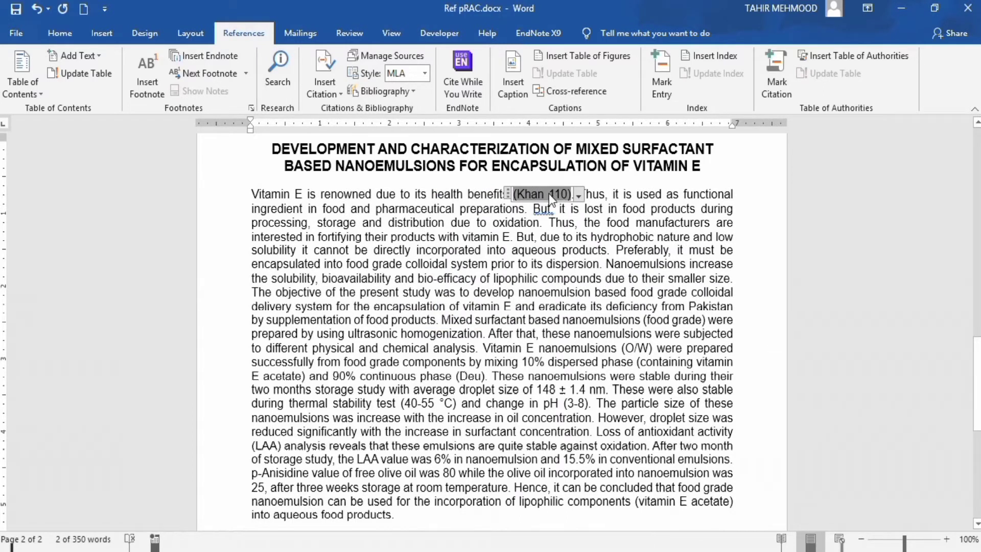
Edit the cited source's author surname and update it in both source lists
left_click(579, 195)
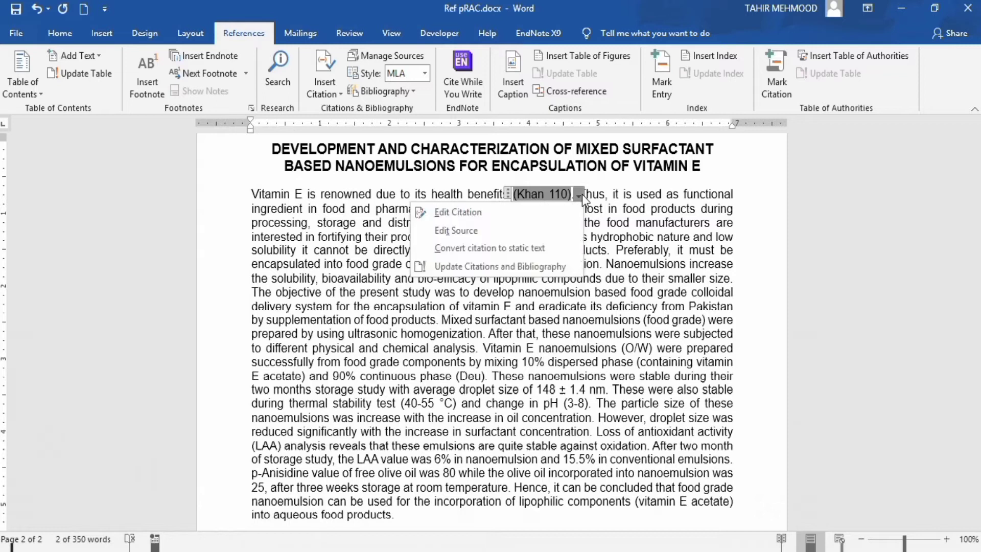
left_click(478, 228)
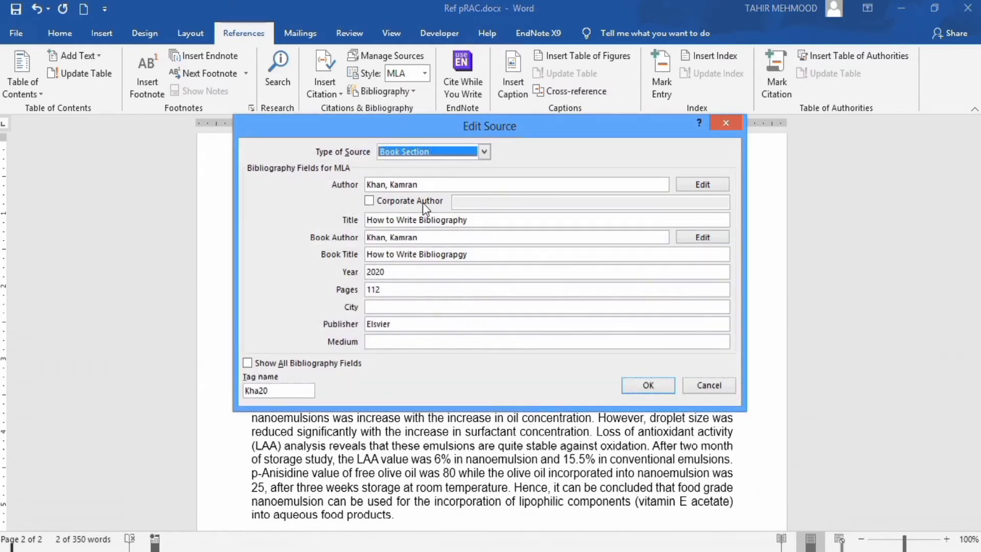
left_click(386, 184)
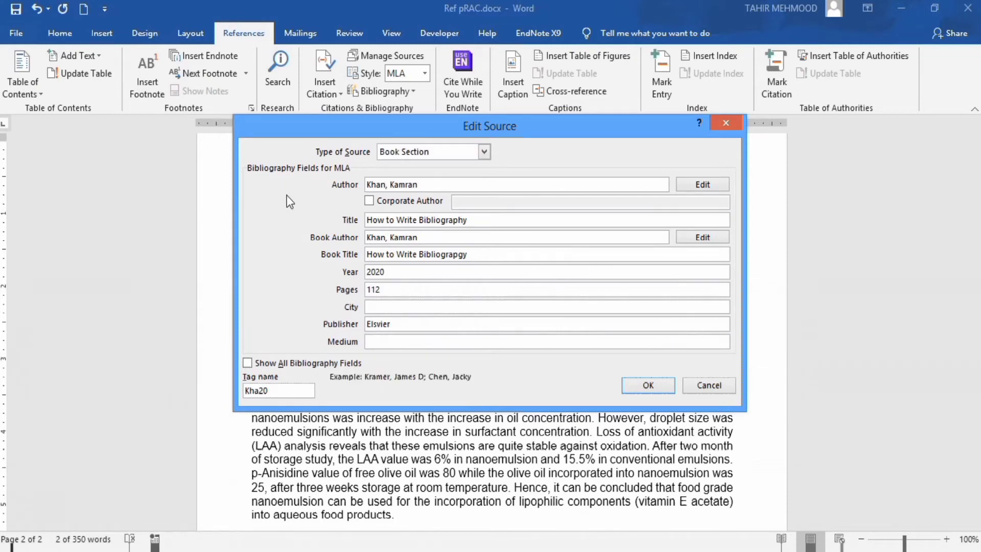
key("BackSpace")
key("BackSpace")
key("BackSpace")
key("BackSpace")
key("BackSpace")
type("Wasim,")
left_click(639, 386)
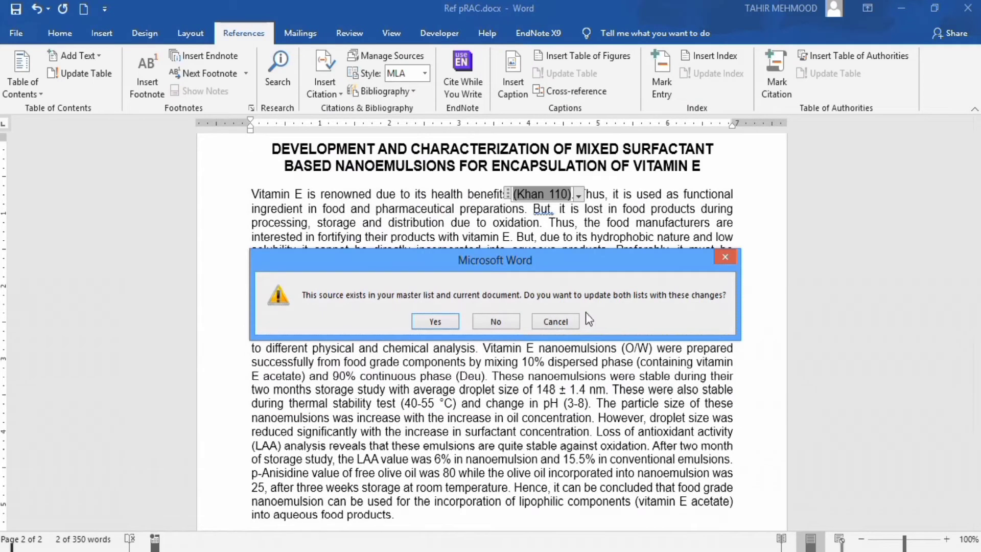
left_click(436, 321)
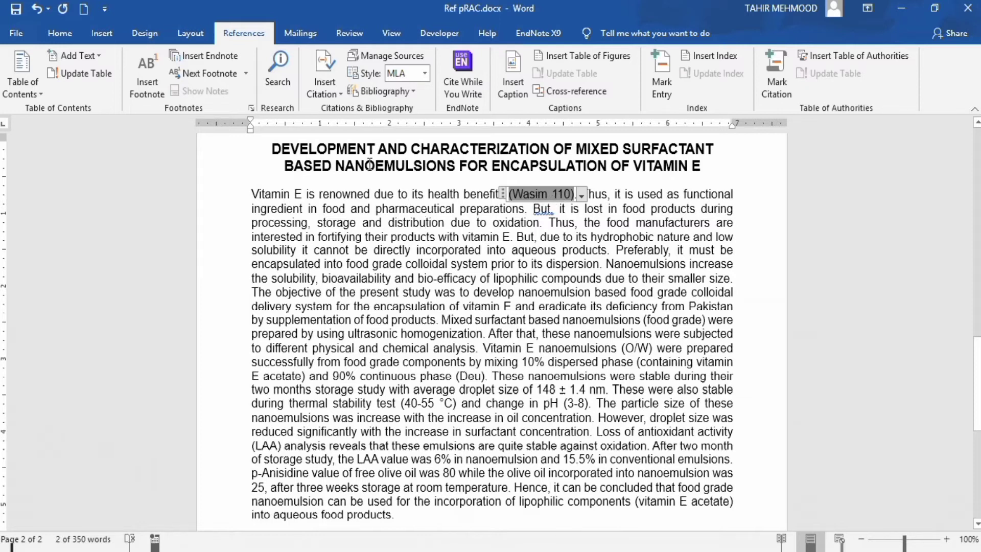
left_click(372, 54)
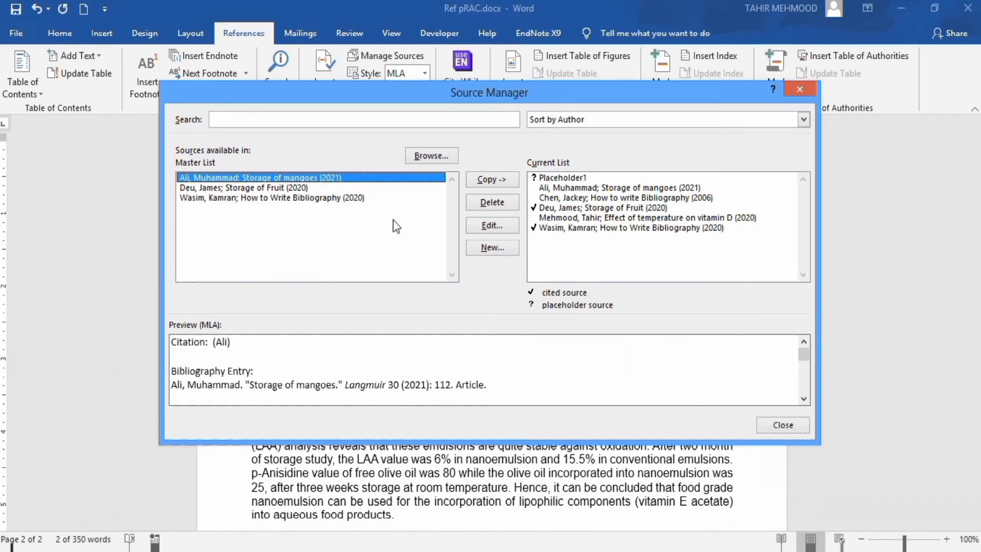
left_click(488, 226)
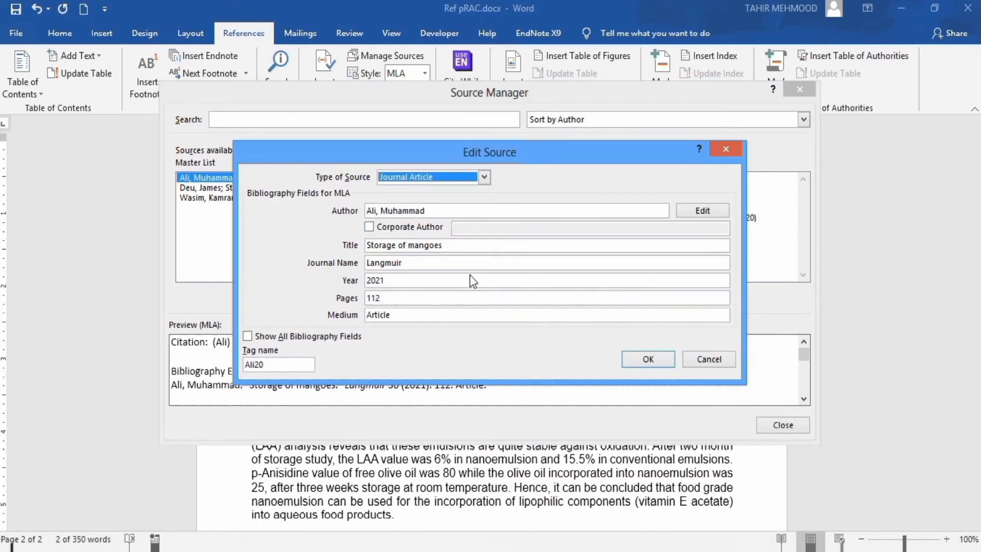
left_click(728, 145)
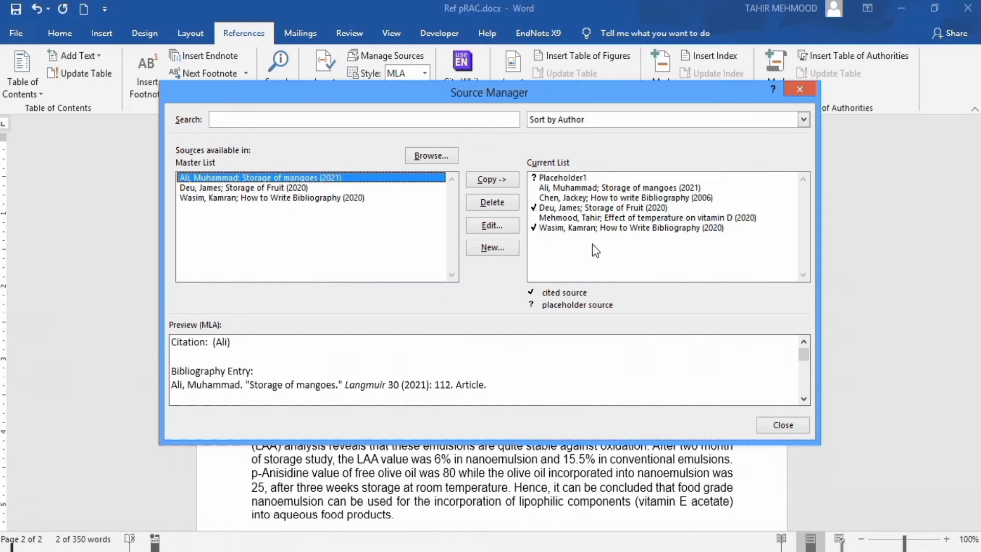
left_click(800, 89)
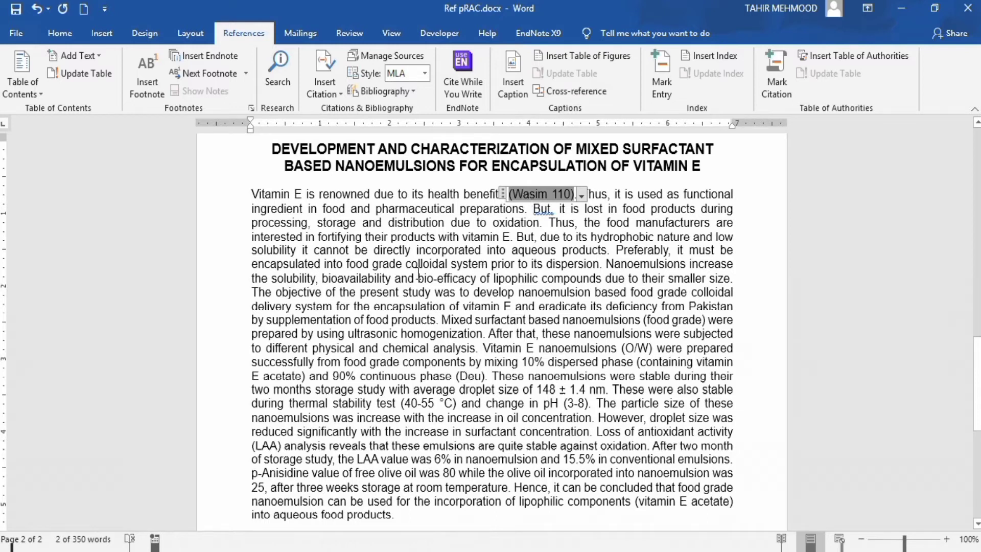
Cite the How to Write Bibliography (2020) source right after "preparations"
left_click(524, 209)
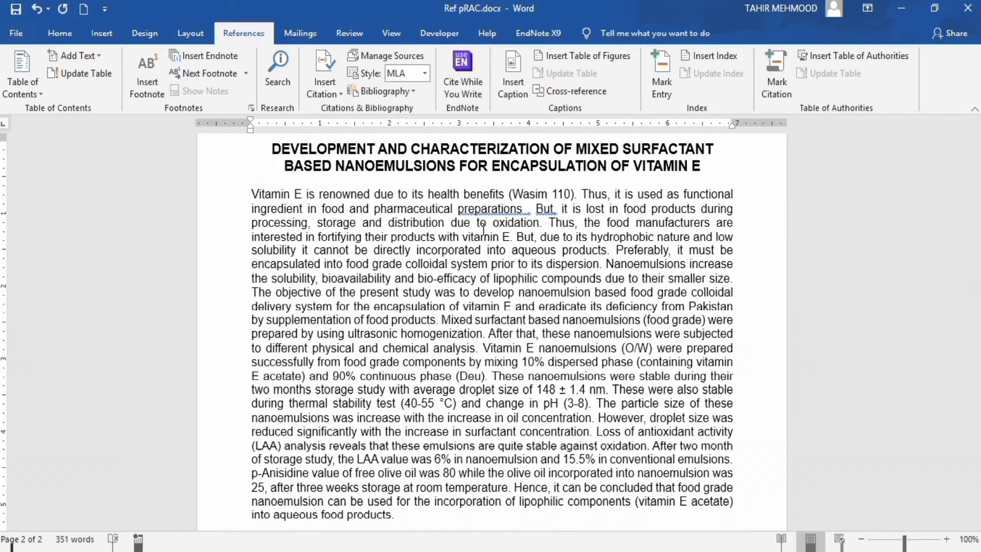
left_click(341, 95)
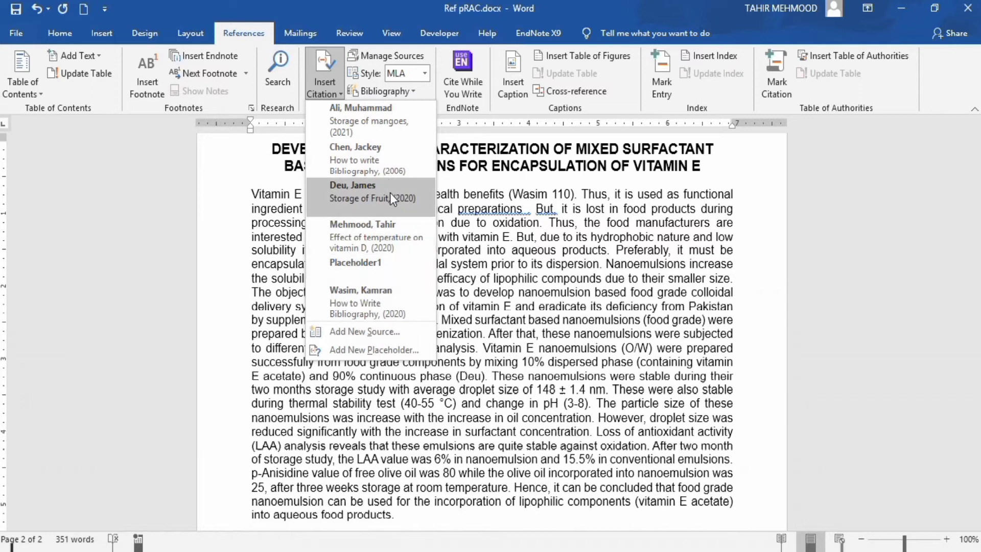
left_click(369, 299)
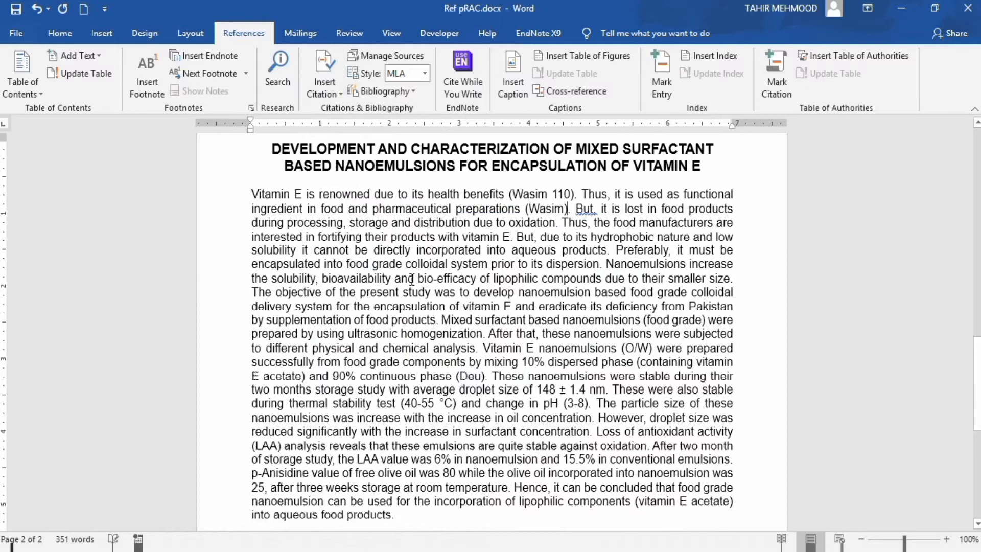
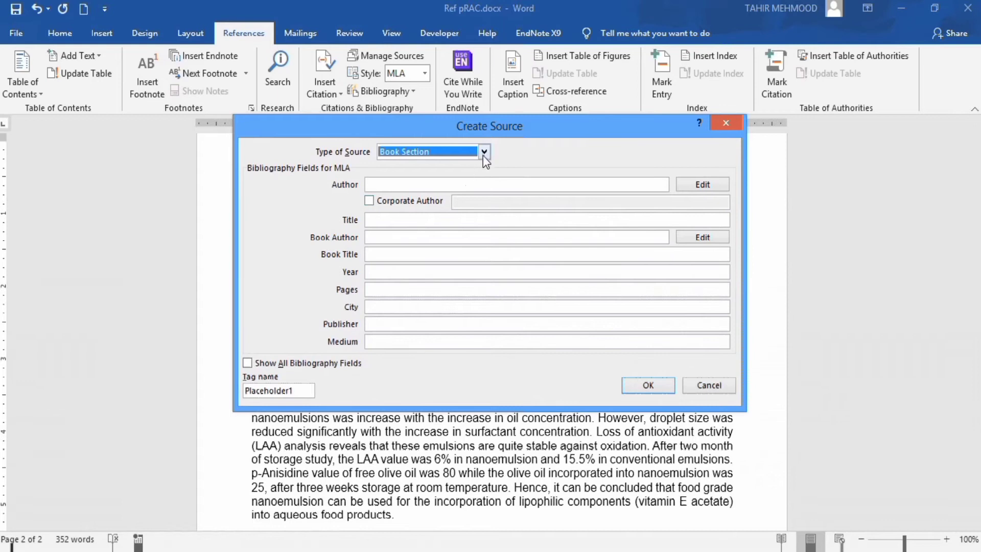
Make the new source a Journal Article with the author's name, title 'Effect of temperature on vitamin retention' and journal Food Chemistry
left_click(485, 153)
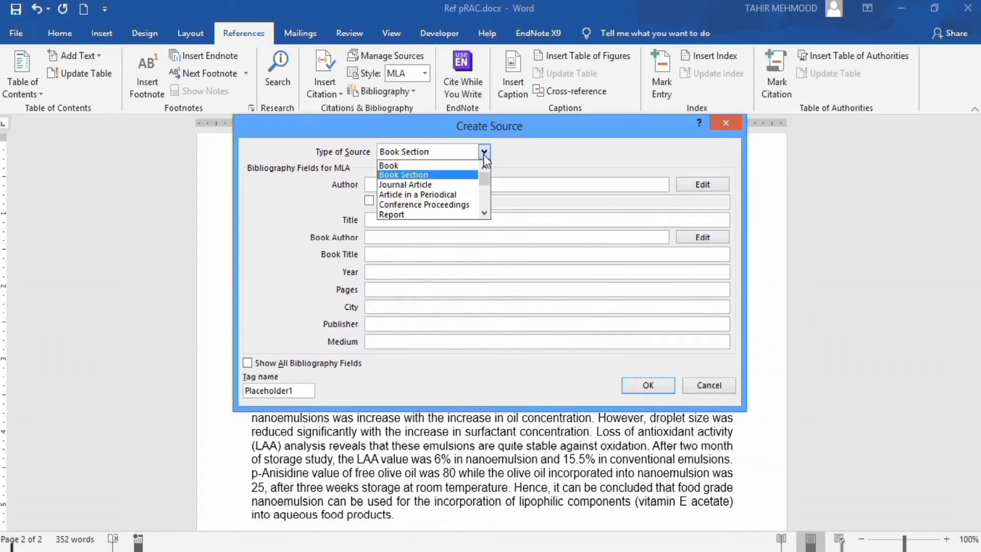
left_click(449, 184)
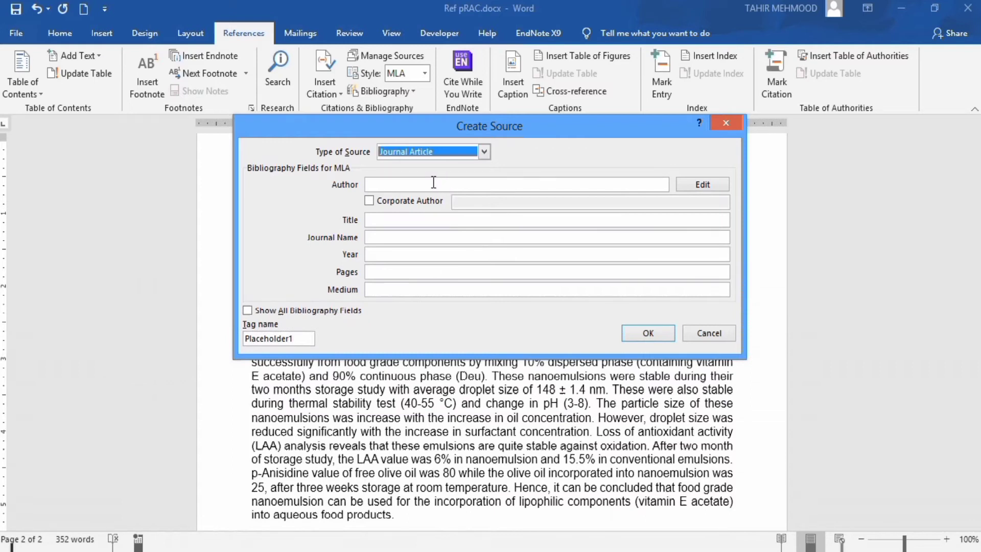
left_click(433, 184)
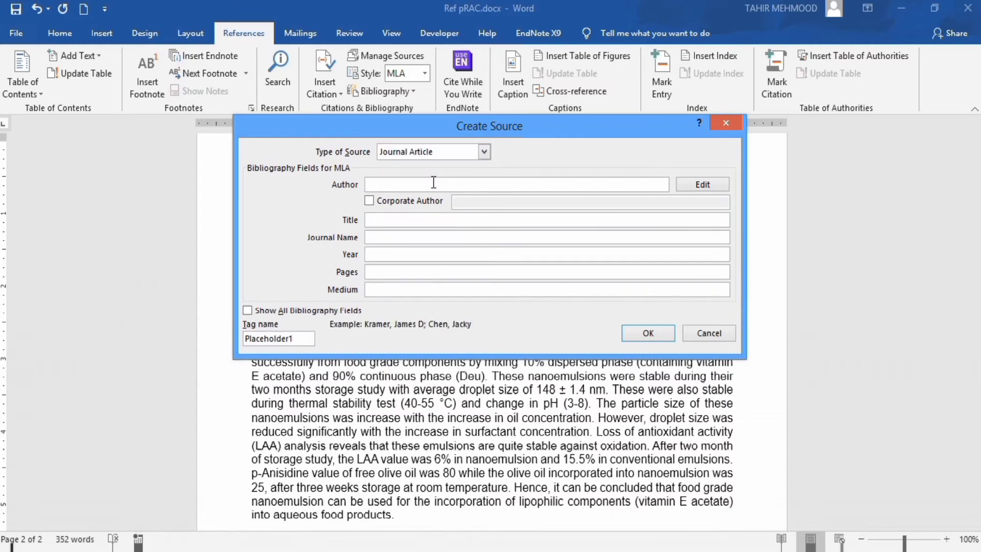
type("Muhamma")
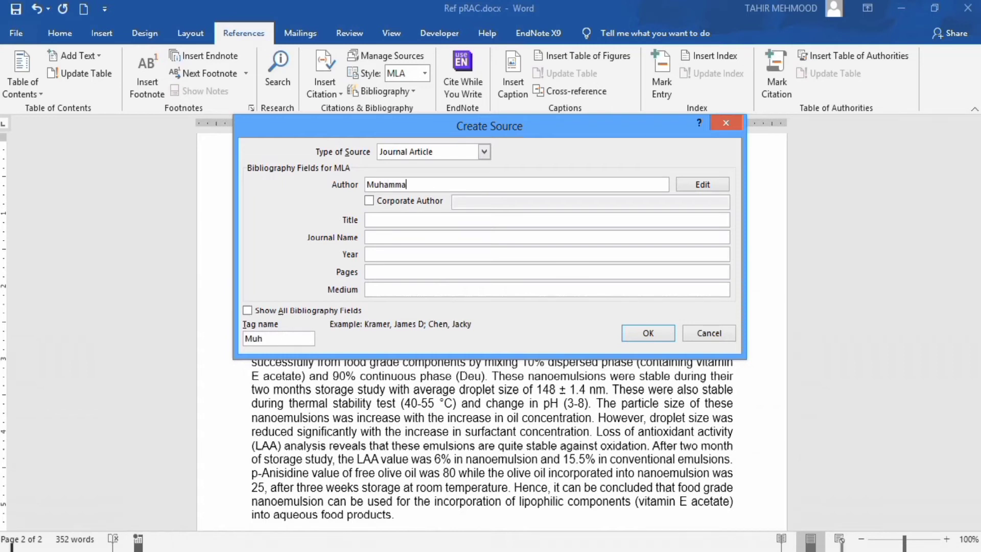
type("d Adil")
left_click(445, 221)
type("Effect of temperature on vitamin retention")
left_click(431, 240)
type("F")
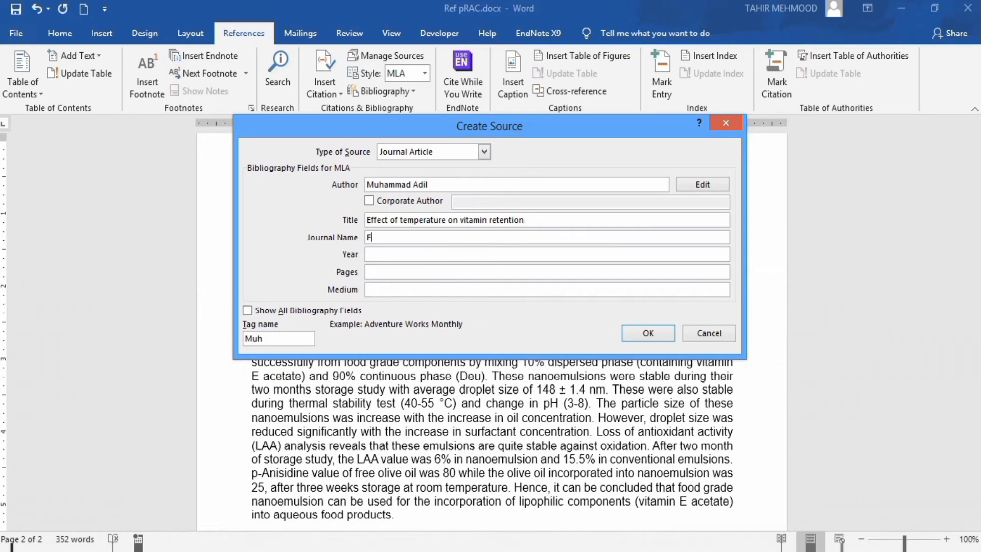
type("ood Chemistry")
Enter year 2022, pages 112 and medium 'article' for the journal source
left_click(448, 251)
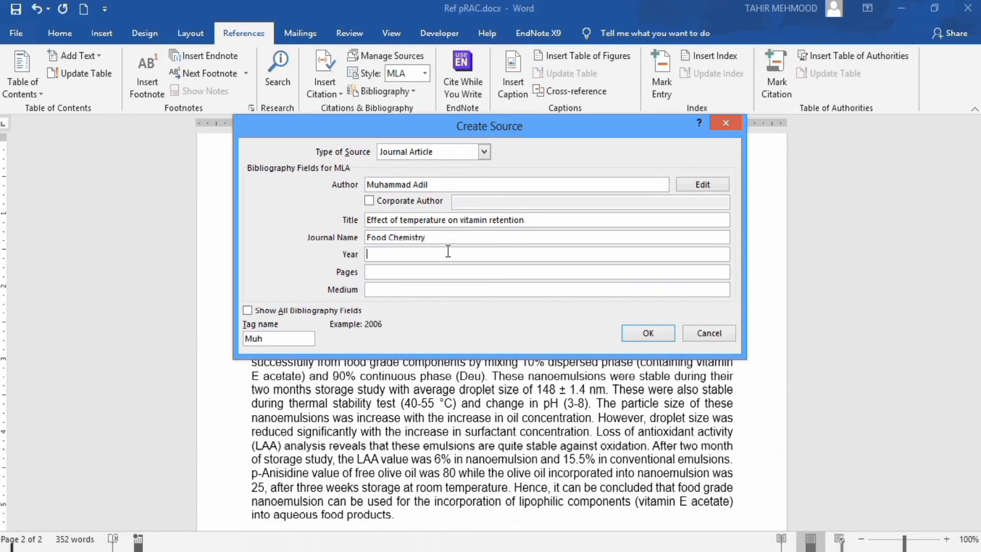
type("2022")
left_click(468, 275)
type("112")
left_click(468, 289)
type("a")
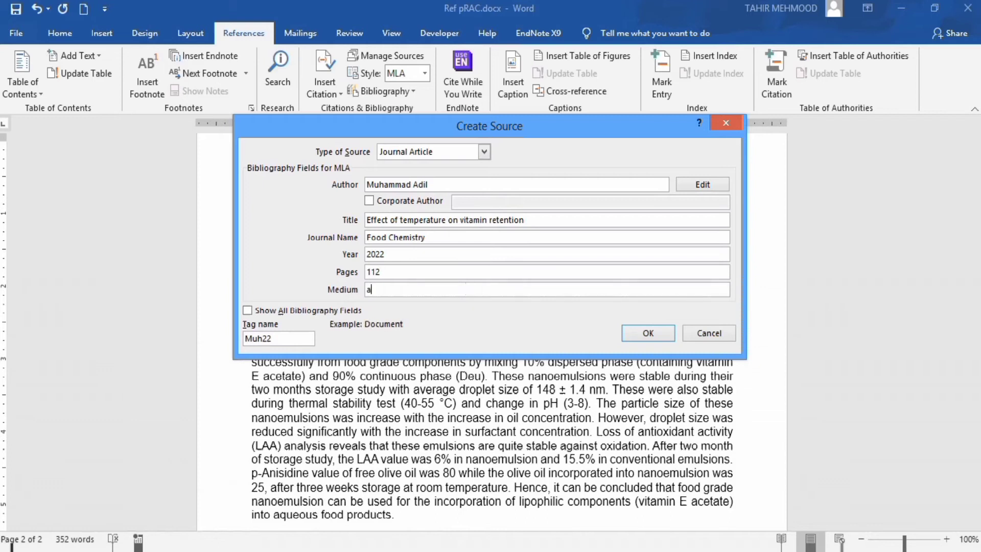
type("rticle")
Show all bibliography fields, add volume 24 and issue 10, and insert the citation
left_click(247, 310)
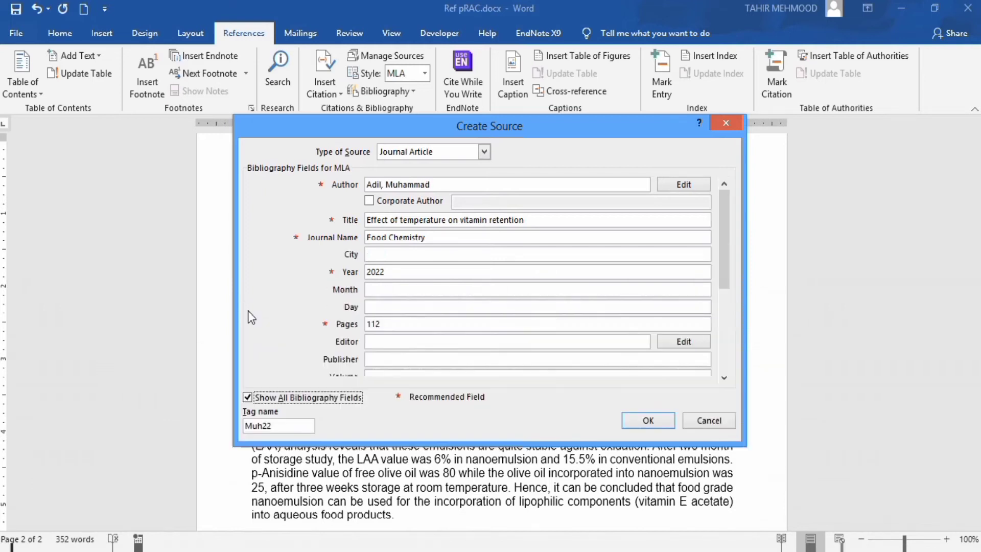
left_click_drag(725, 251, 727, 286)
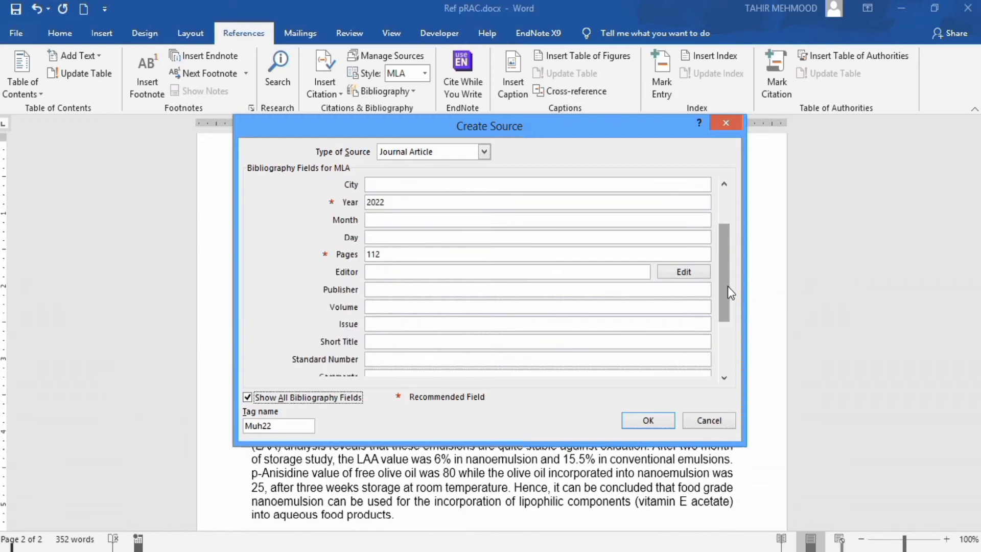
left_click(464, 307)
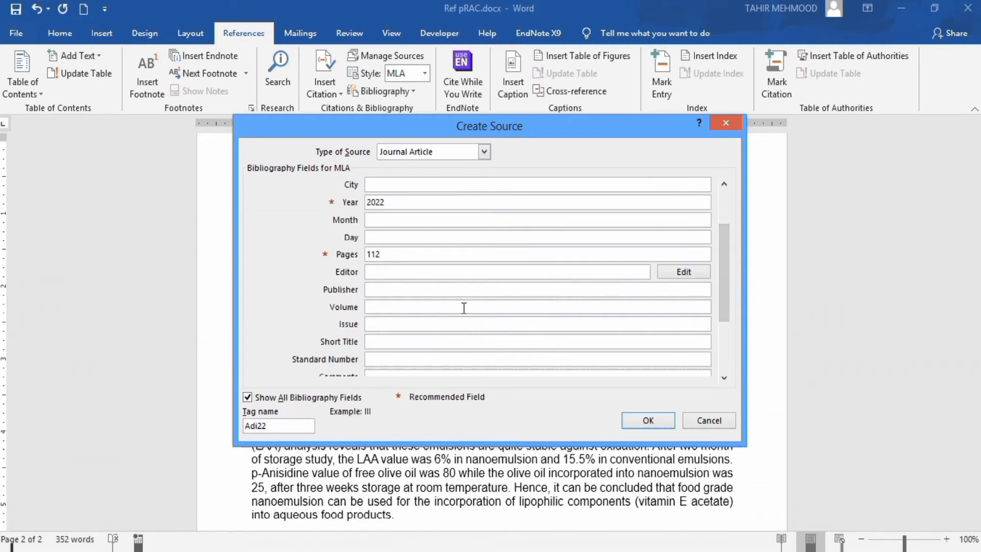
type("24")
left_click(446, 324)
type("10")
left_click(643, 417)
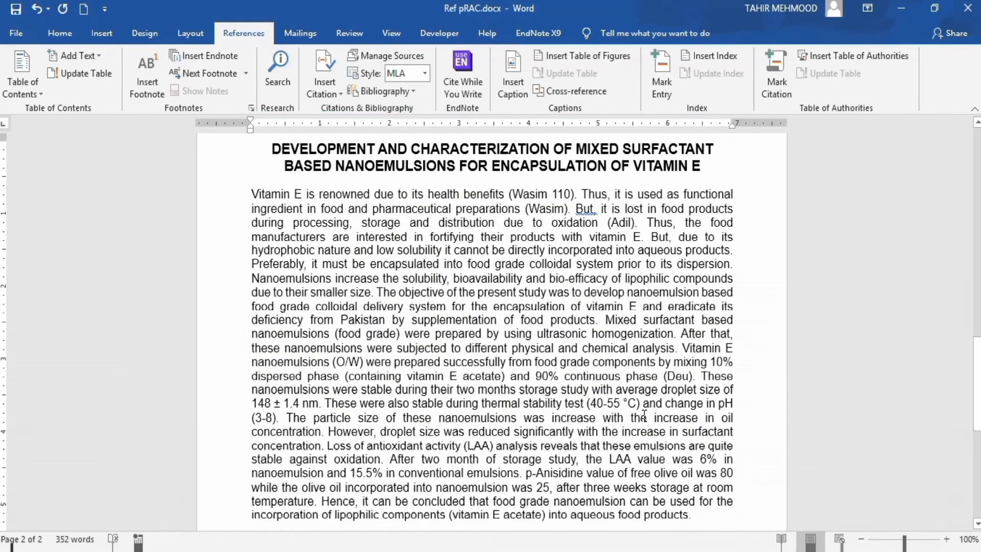
Add the 2021 mangoes storage paper to the oxidation citation, then place the cursor after 'products'
left_click(627, 223)
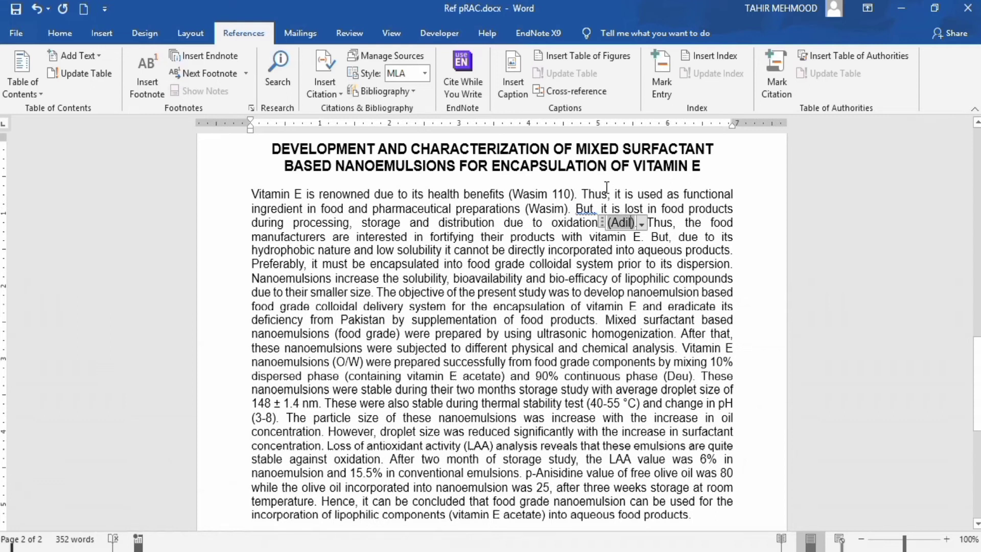
left_click(341, 94)
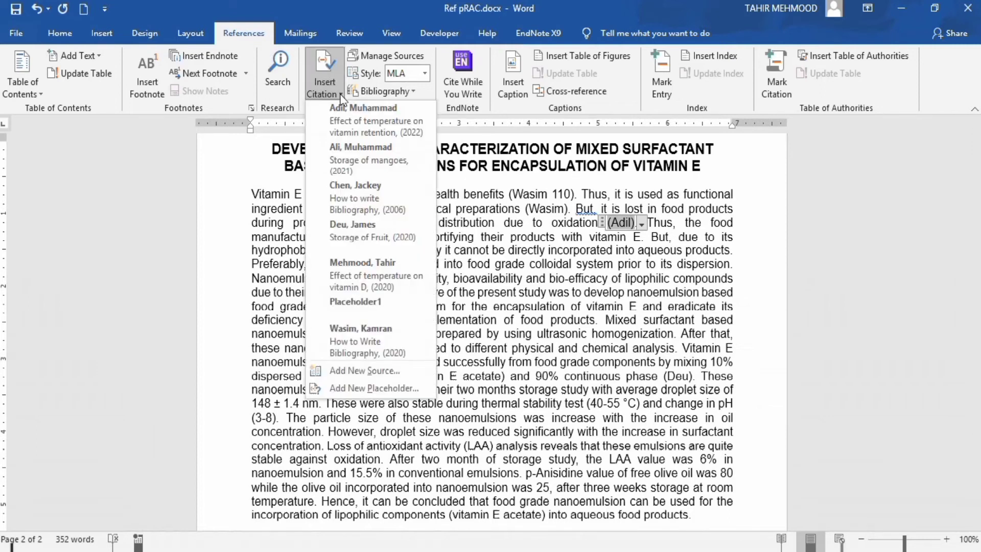
left_click(348, 152)
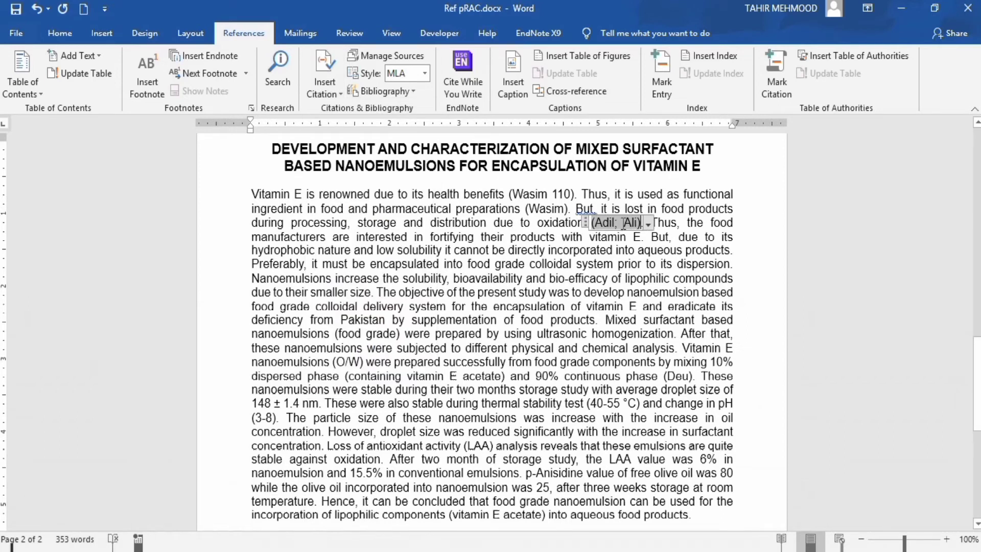
left_click(522, 305)
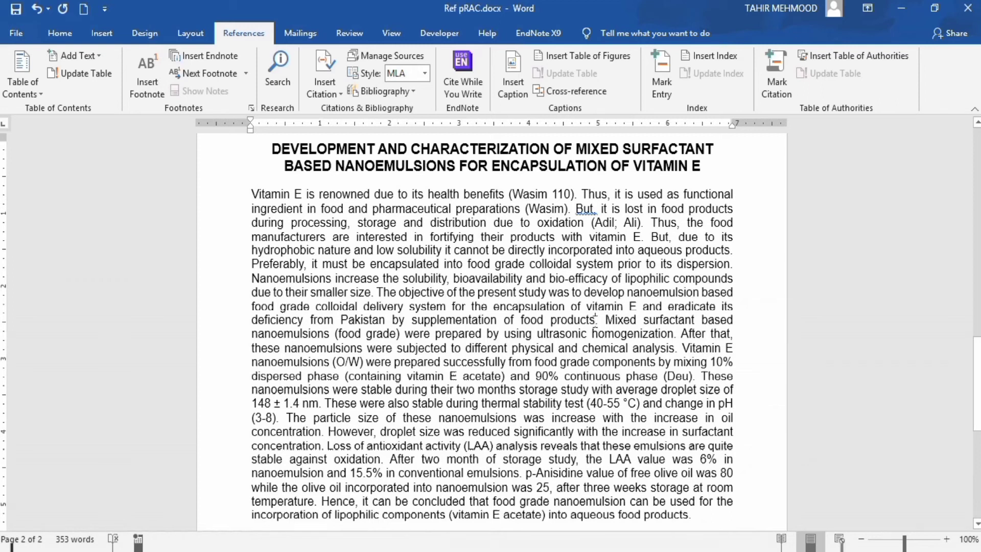
left_click(595, 321)
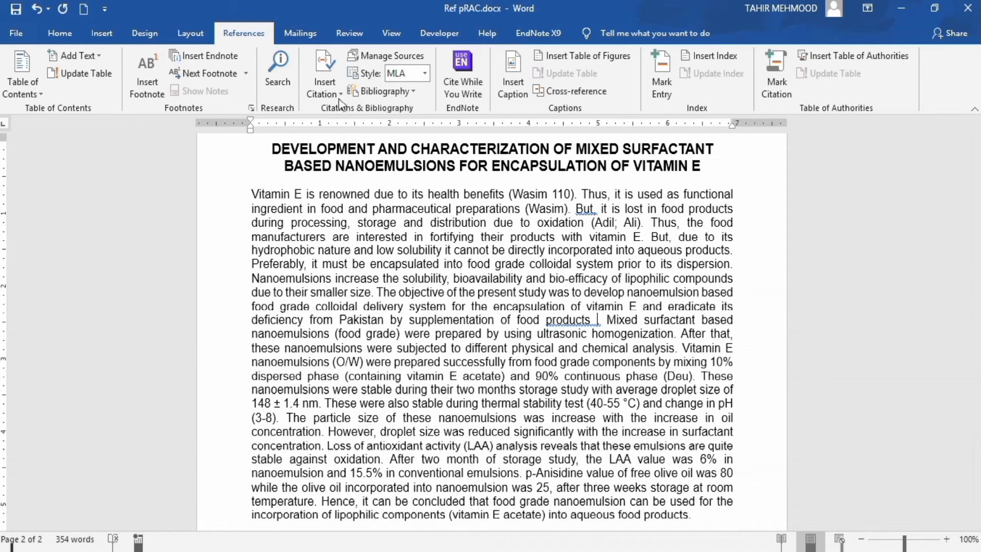
Insert a new placeholder citation named Placeholder2 after 'food products' and select it
left_click(327, 85)
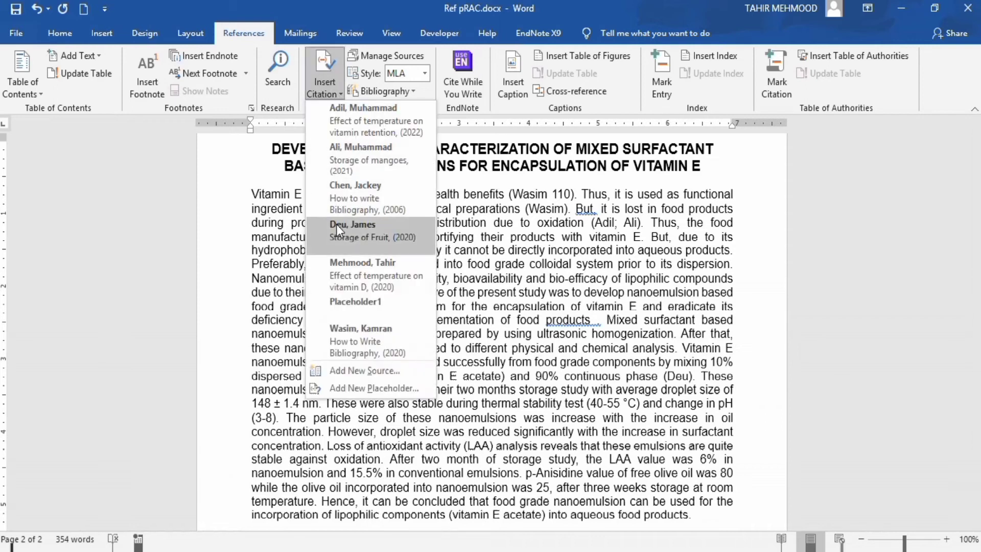
left_click(389, 387)
left_click(498, 308)
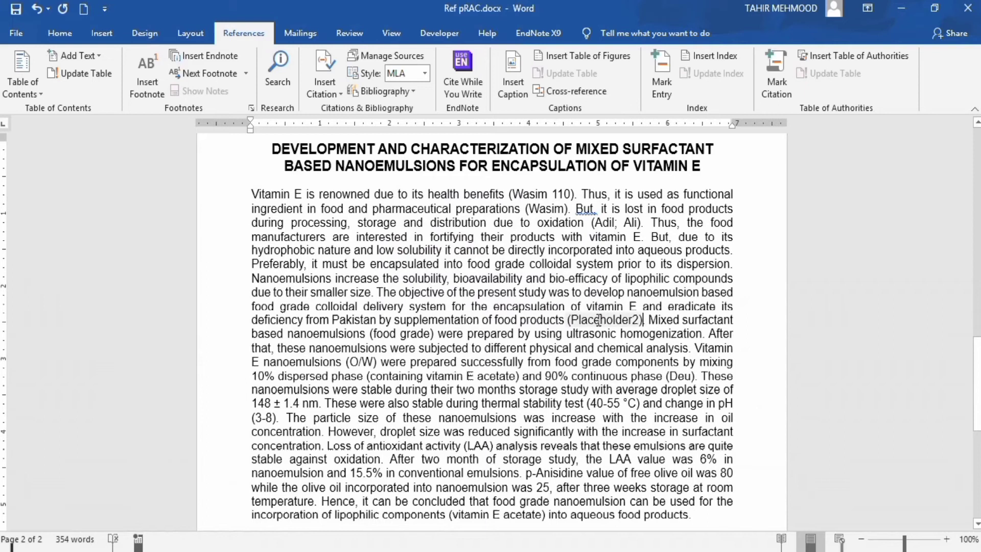
left_click(599, 319)
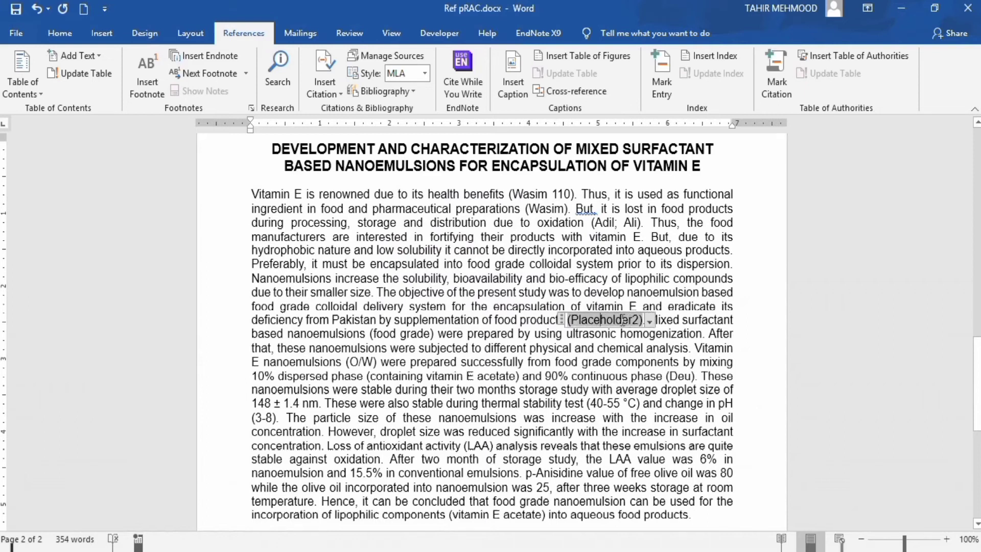
left_click(650, 321)
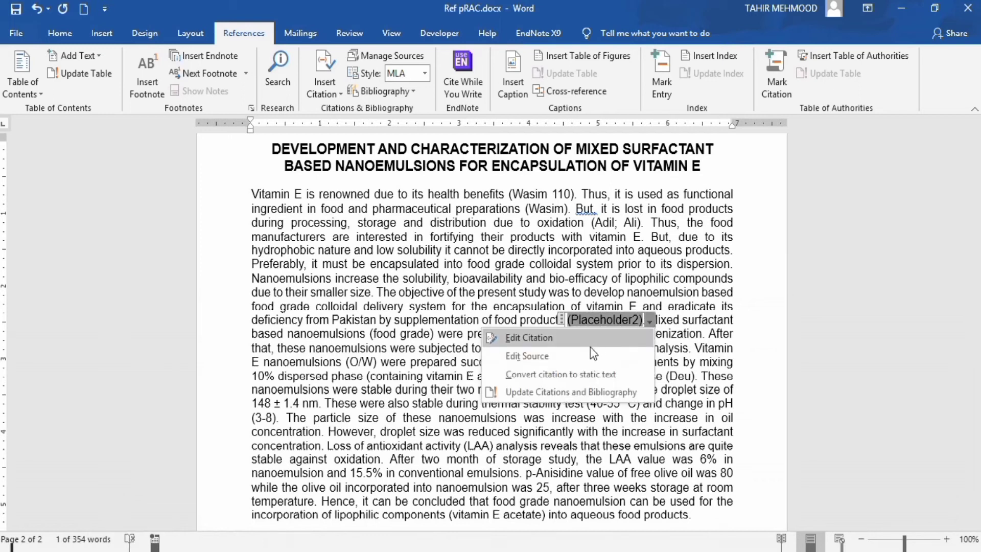
Change the placeholder's source to a Report with the author's name and title 'Writing Bibliography'
left_click(567, 356)
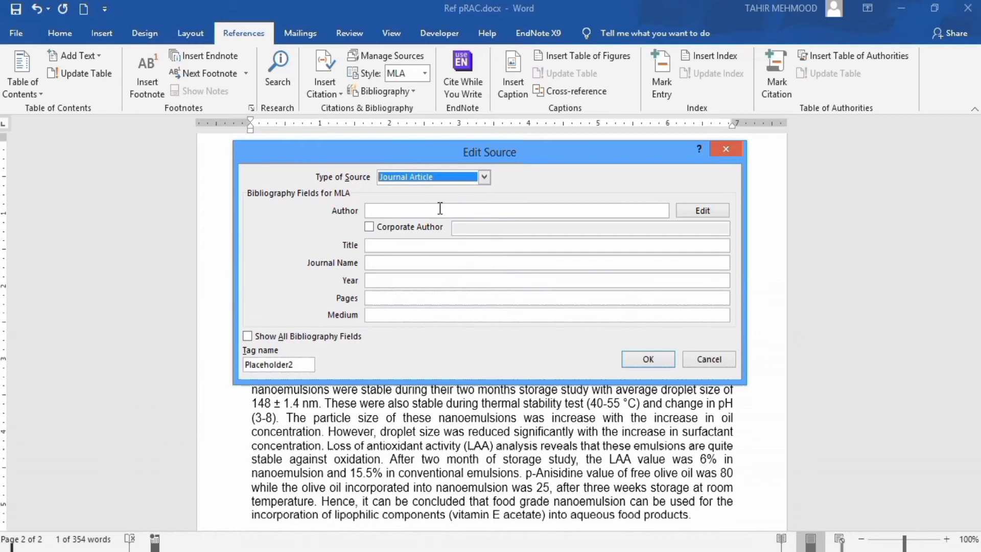
left_click(484, 177)
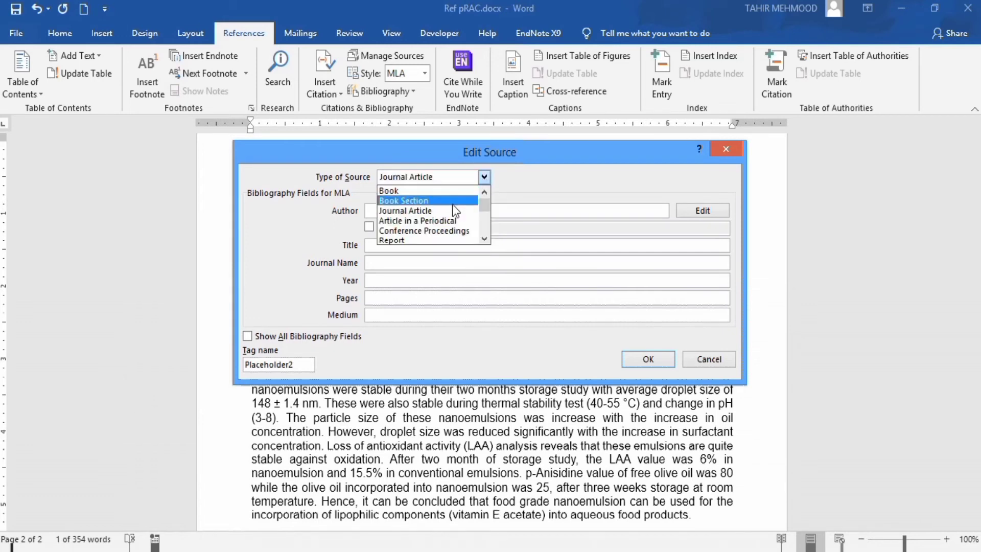
left_click(456, 239)
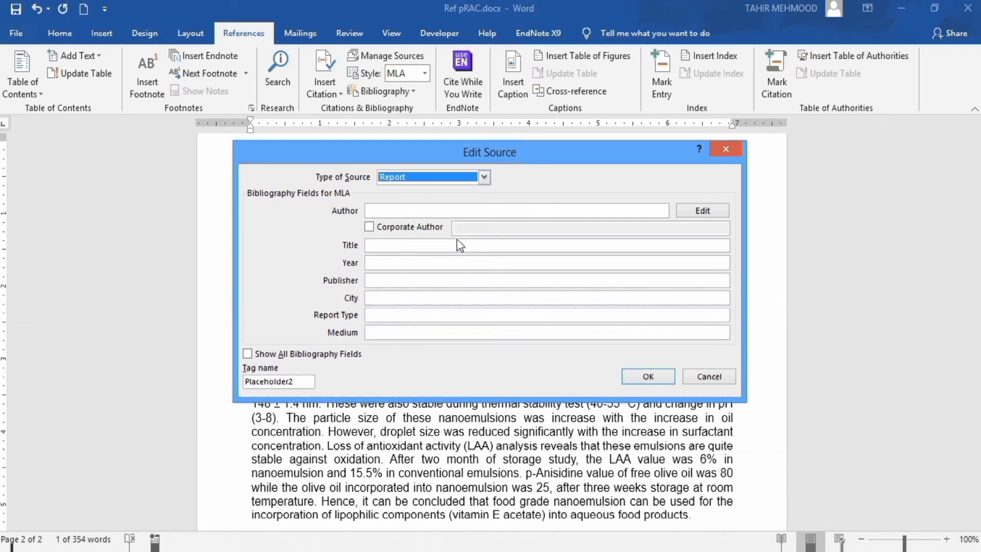
left_click(402, 208)
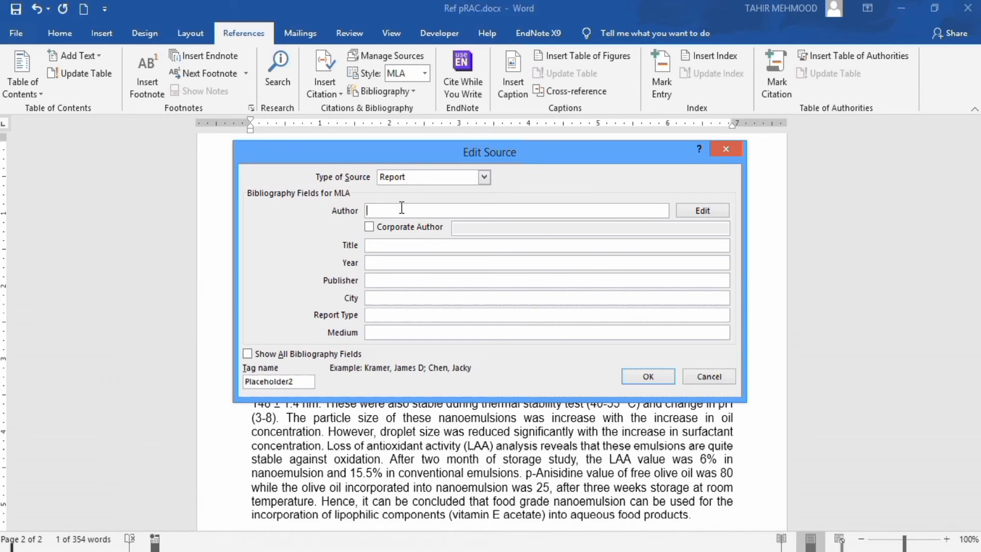
type("James Duo")
left_click(399, 245)
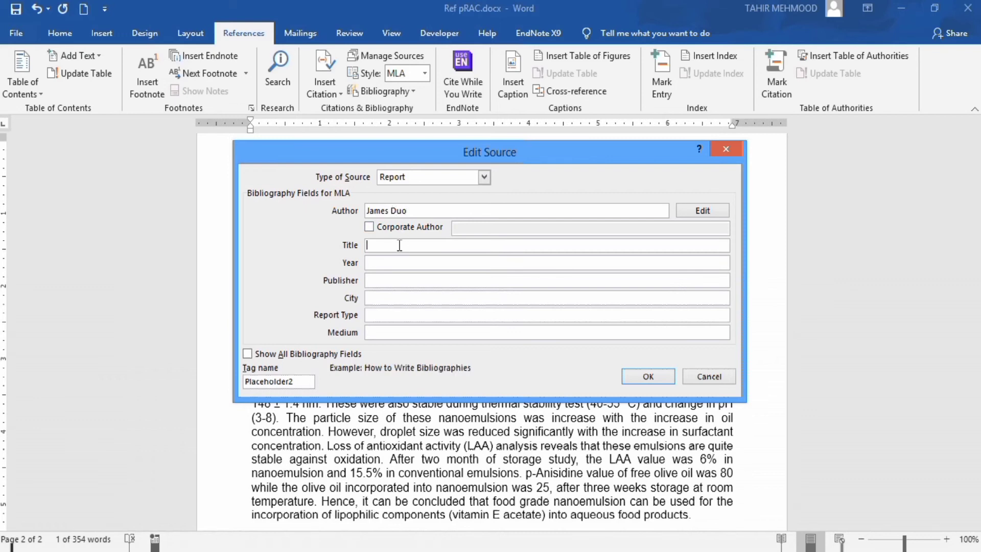
type("Writing Bibliography")
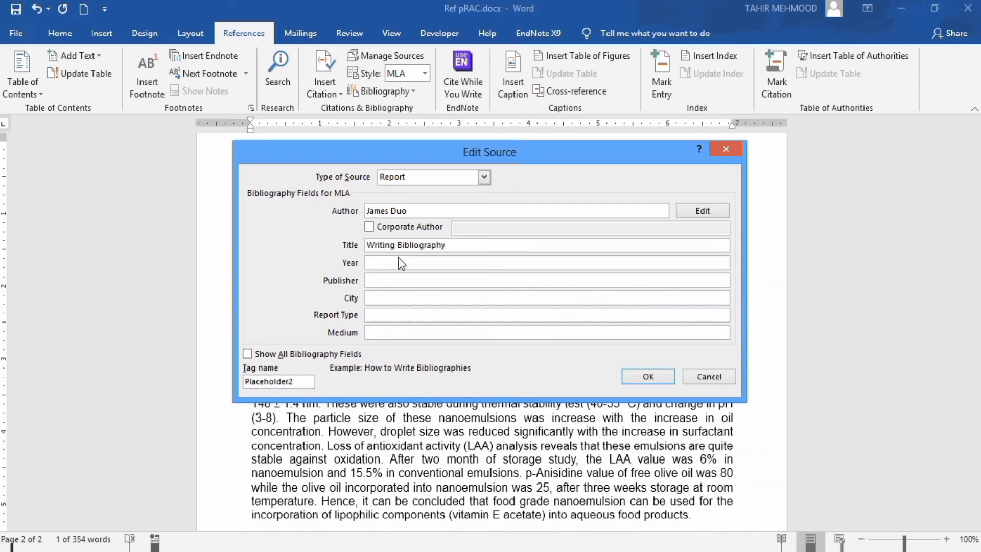
Set year 2020, publisher Adventure work, city Chicago, report type PhD Thesis and medium Document
left_click(399, 263)
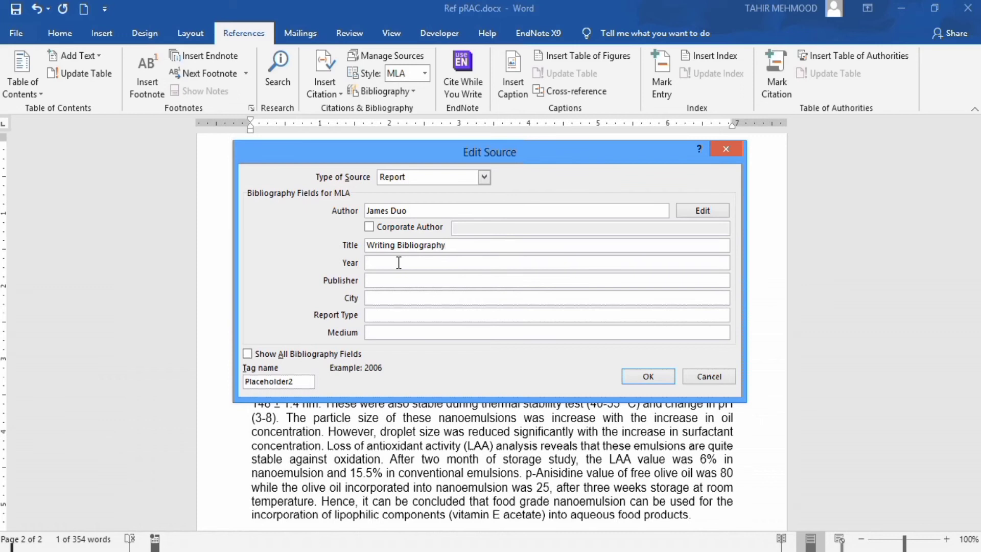
type("2020")
left_click(411, 279)
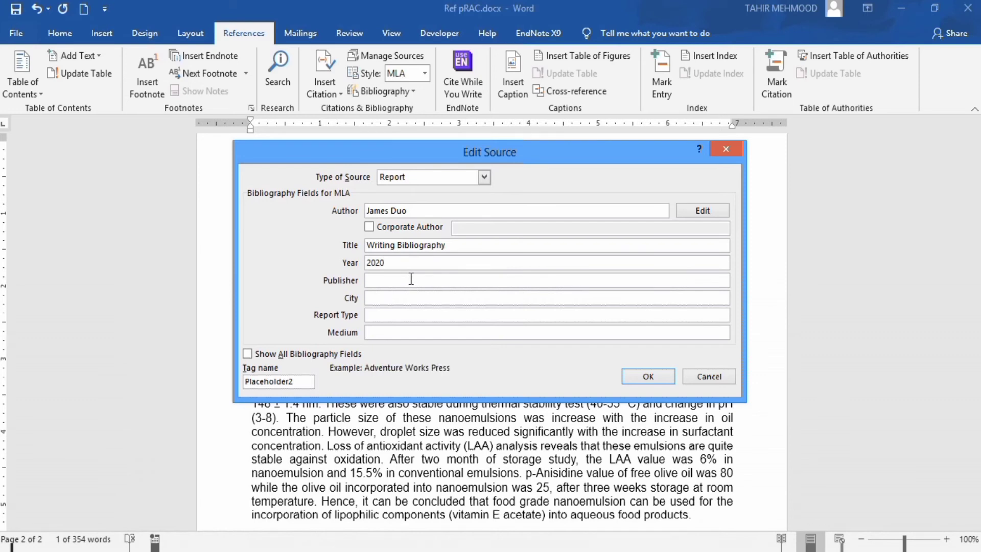
type("Adventure work")
left_click(404, 301)
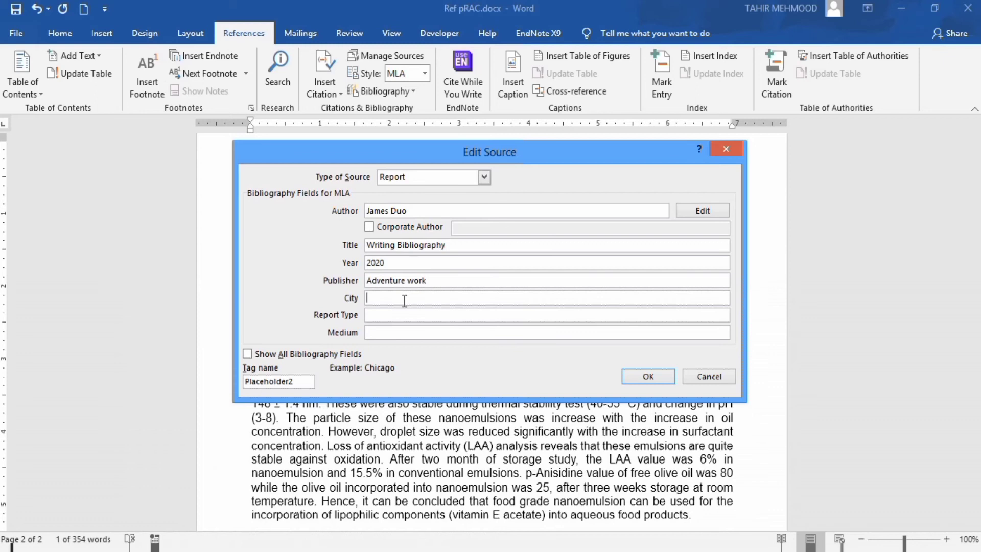
type("Chicago")
left_click(406, 314)
type("PhD")
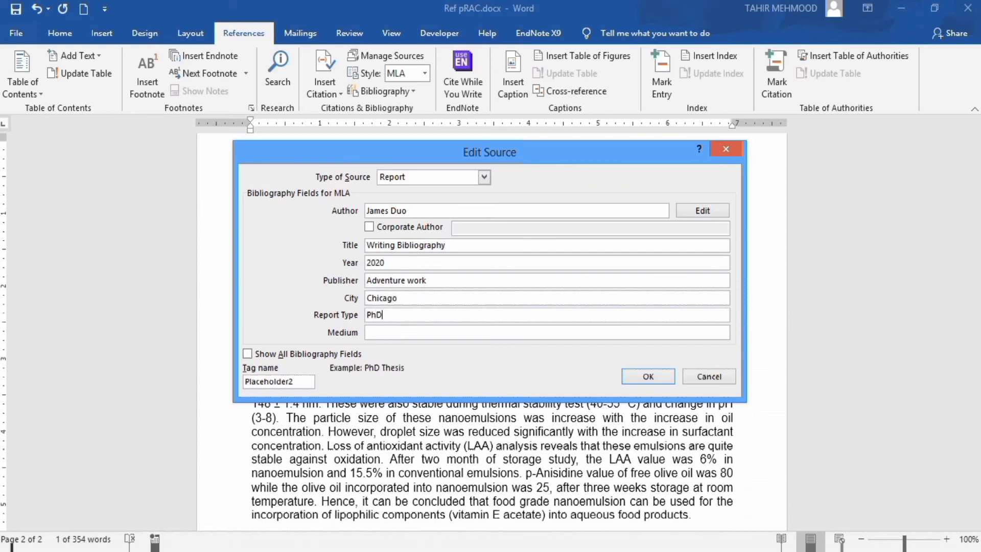
type(" Thesis")
left_click(411, 336)
type("Document")
left_click(639, 376)
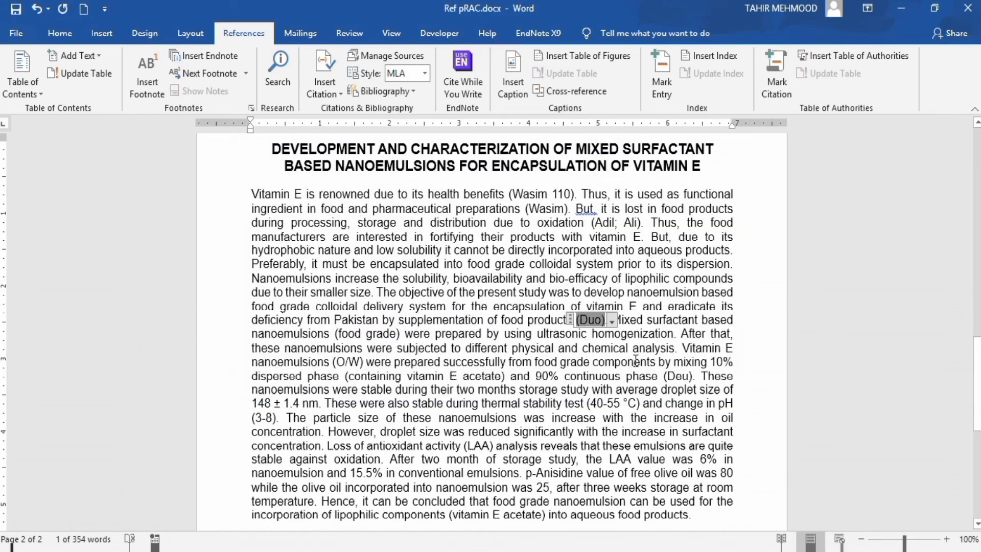
End the final sentence with a period and cite the Storage of mangoes source there
left_click(599, 337)
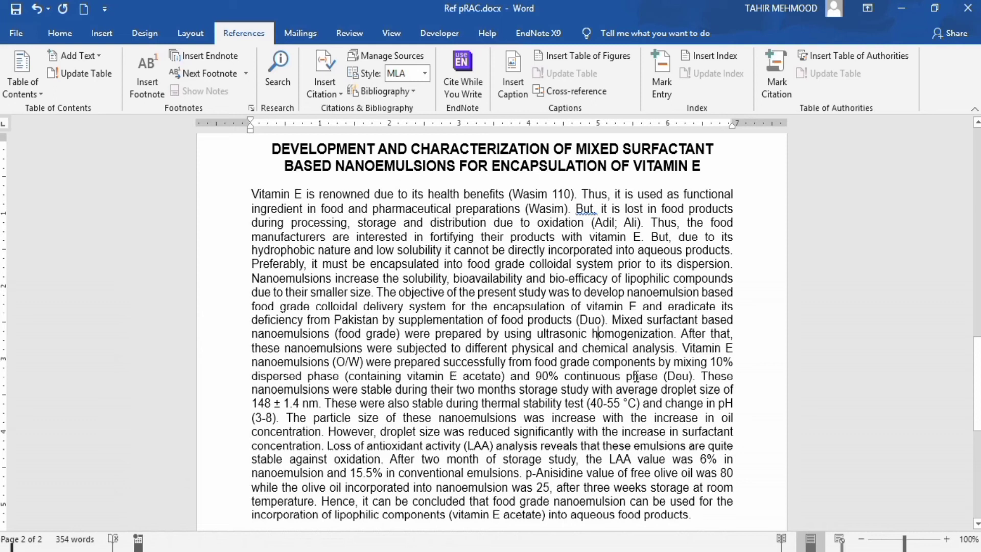
left_click_drag(977, 372, 978, 387)
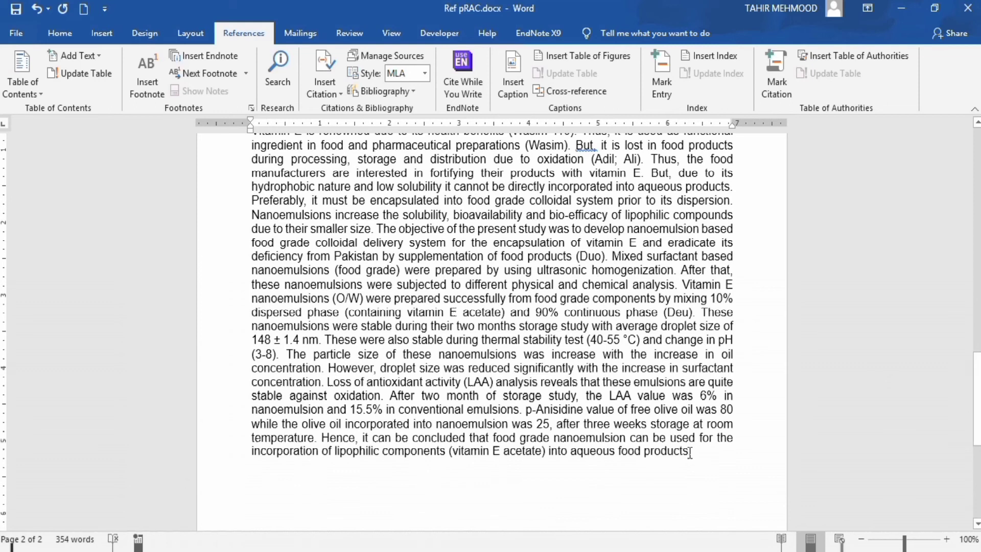
left_click(689, 451)
type(".")
left_click(341, 95)
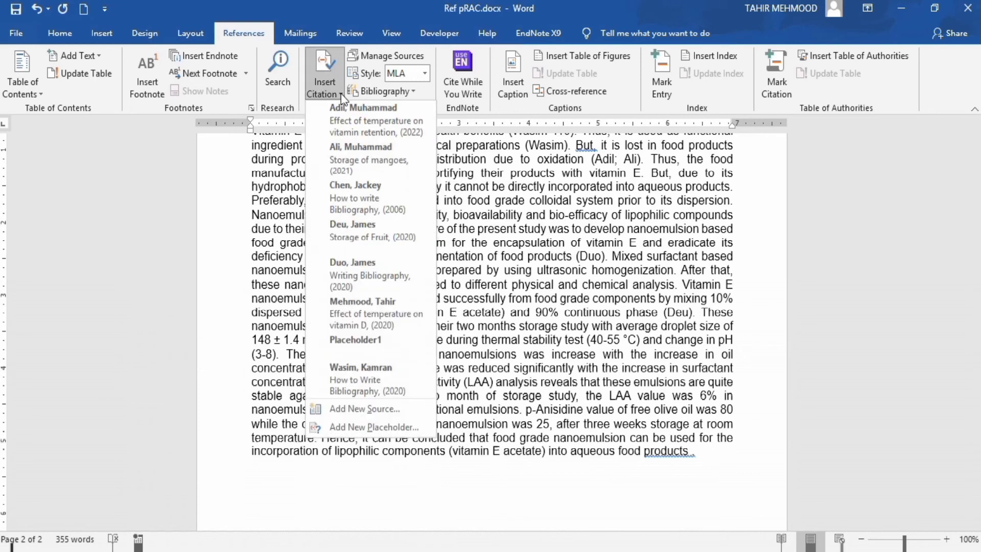
left_click(350, 158)
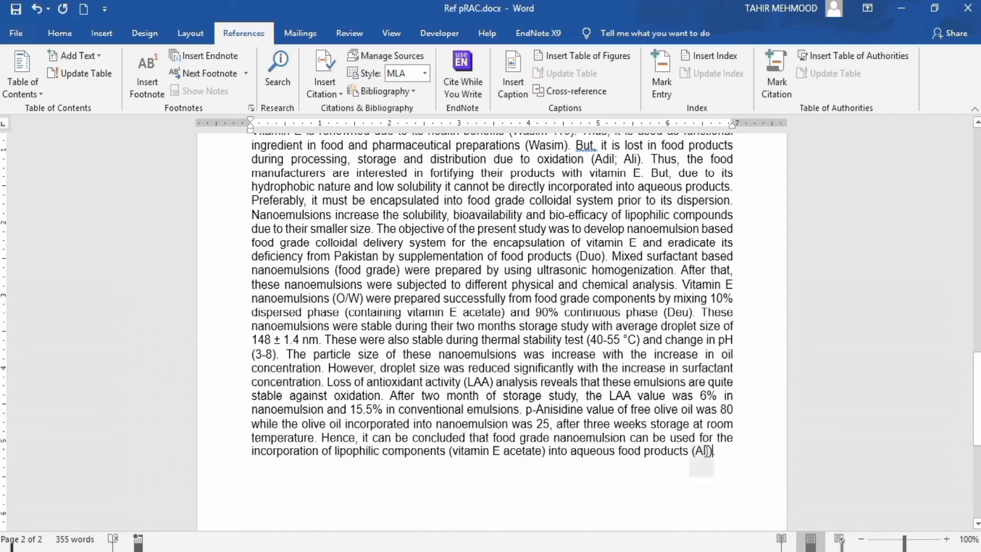
Add the vitamin D temperature and How to Write Bibliography sources to that closing citation
left_click(705, 451)
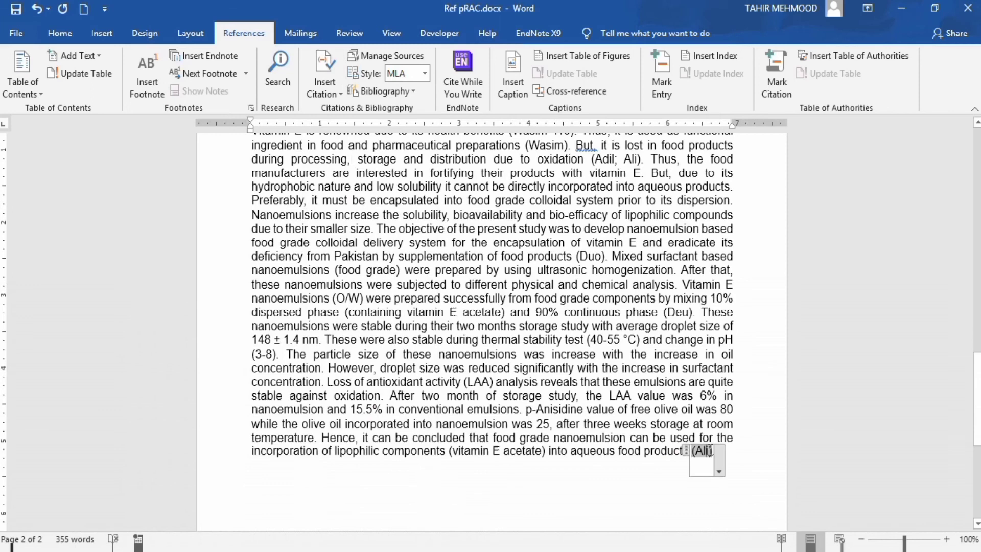
left_click(340, 95)
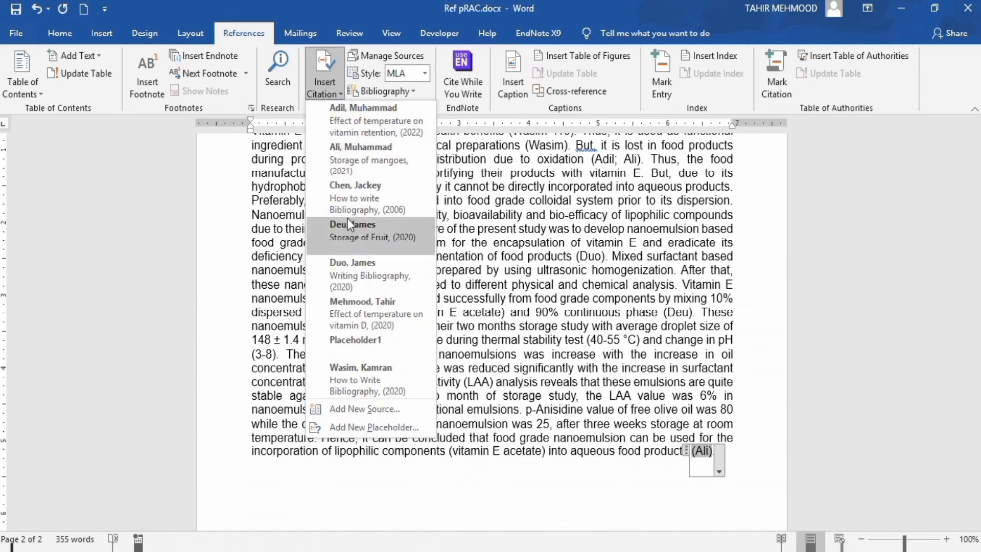
left_click(354, 306)
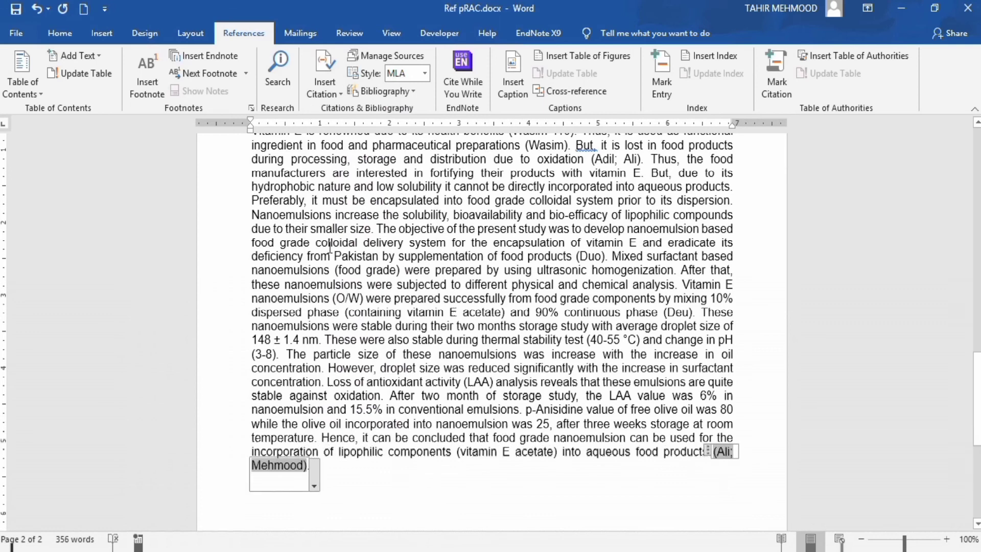
left_click(325, 84)
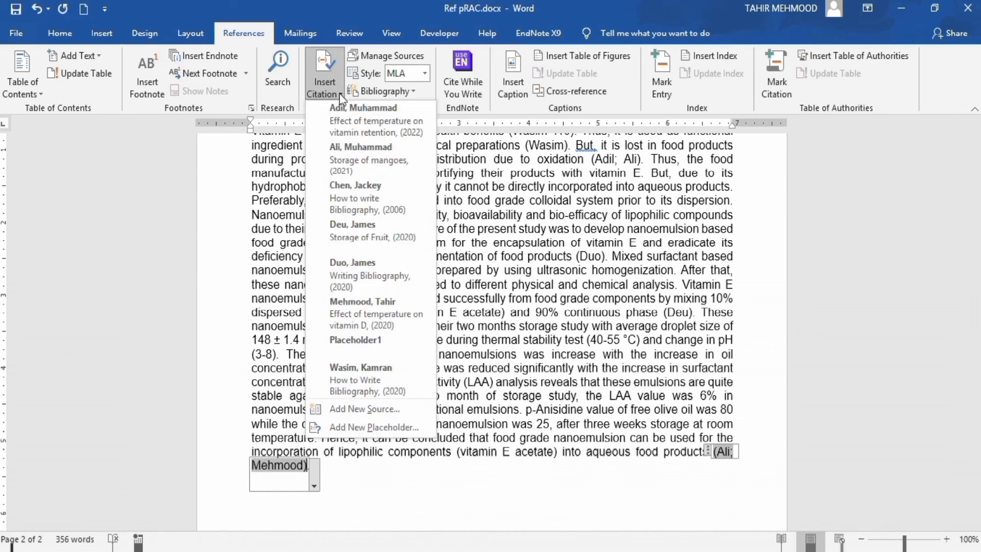
left_click(356, 380)
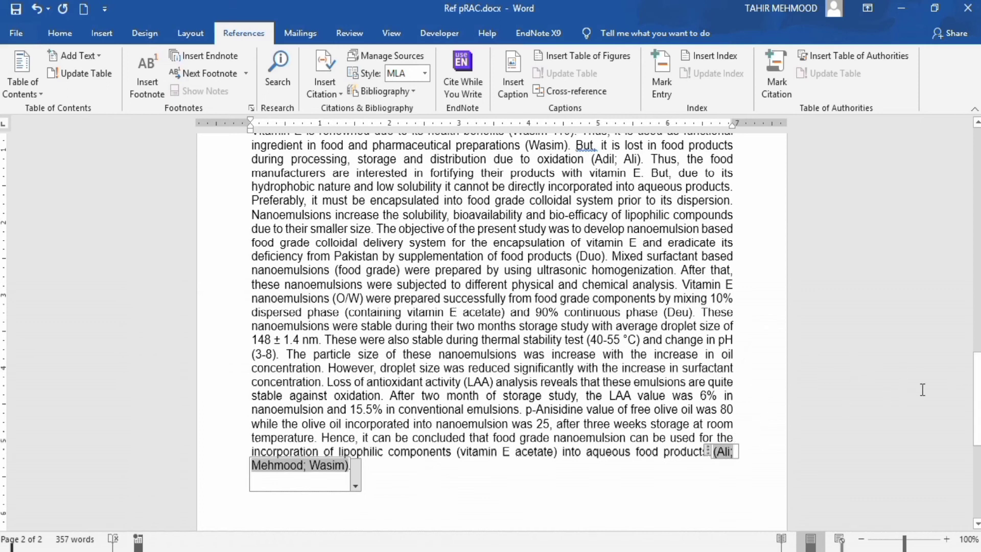
left_click_drag(976, 376, 977, 423)
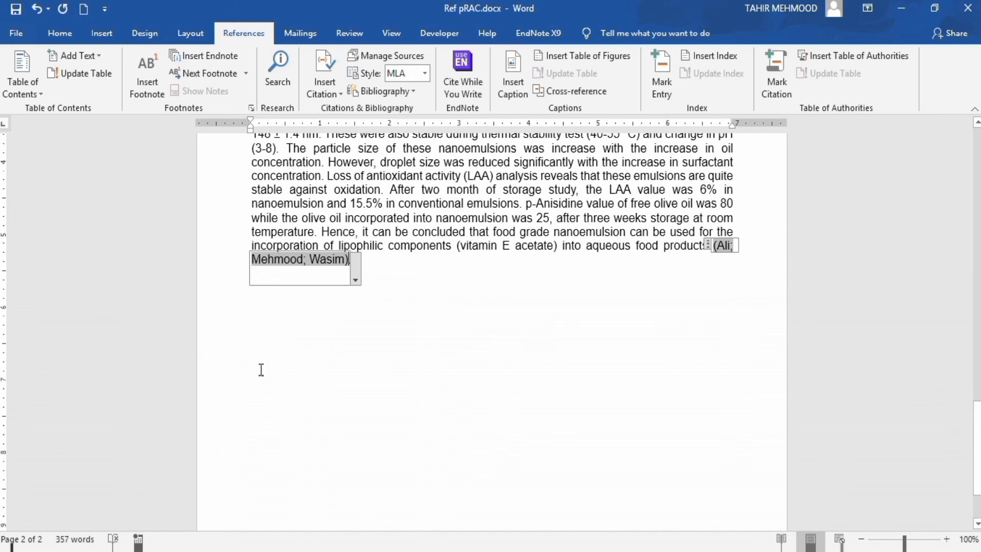
left_click(260, 389)
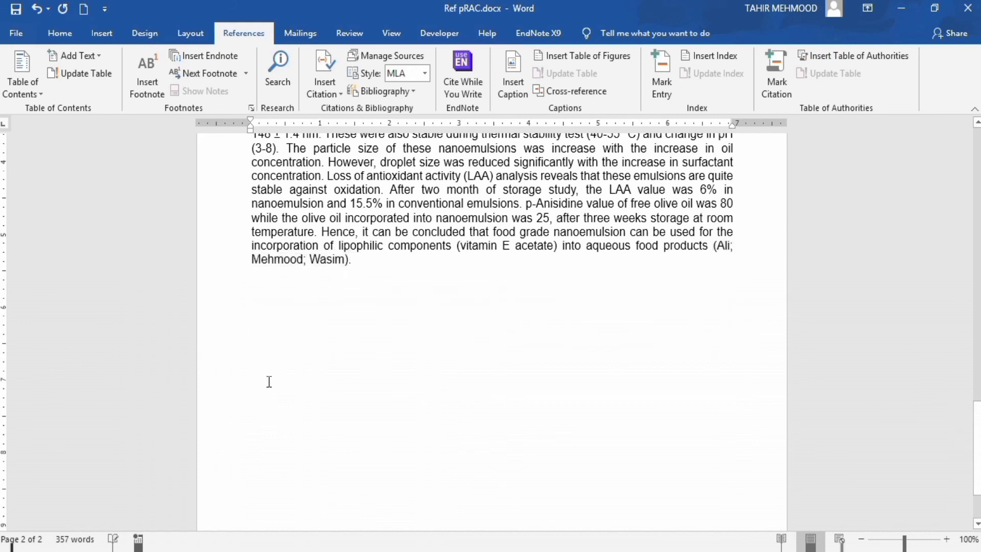
Insert a References bibliography below the abstract and select the whole list
left_click(414, 90)
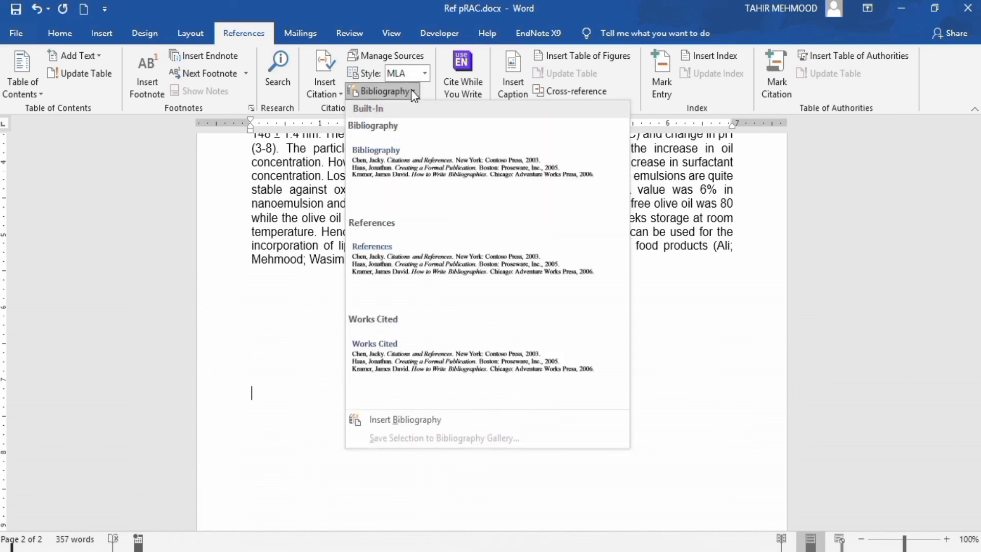
left_click(409, 252)
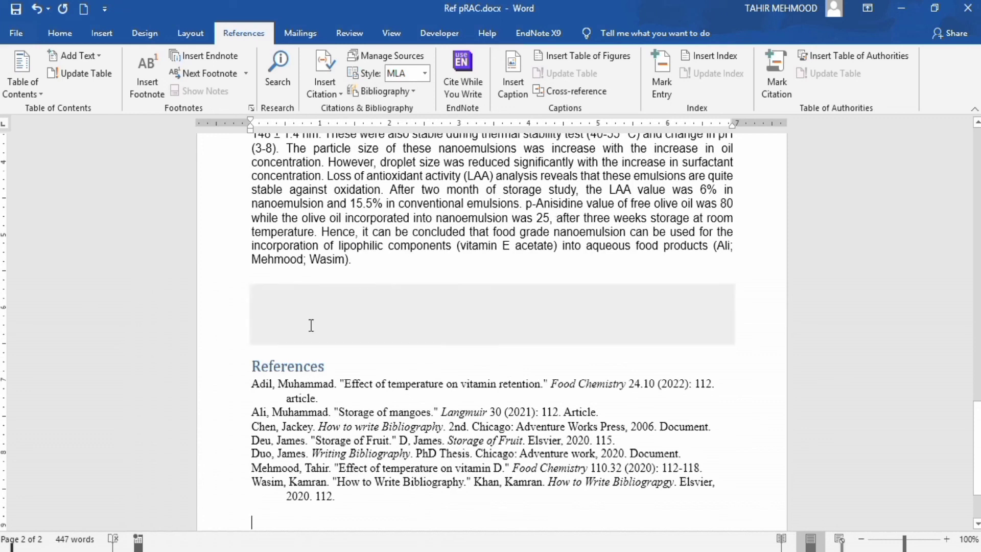
left_click(340, 497)
left_click_drag(337, 497, 253, 384)
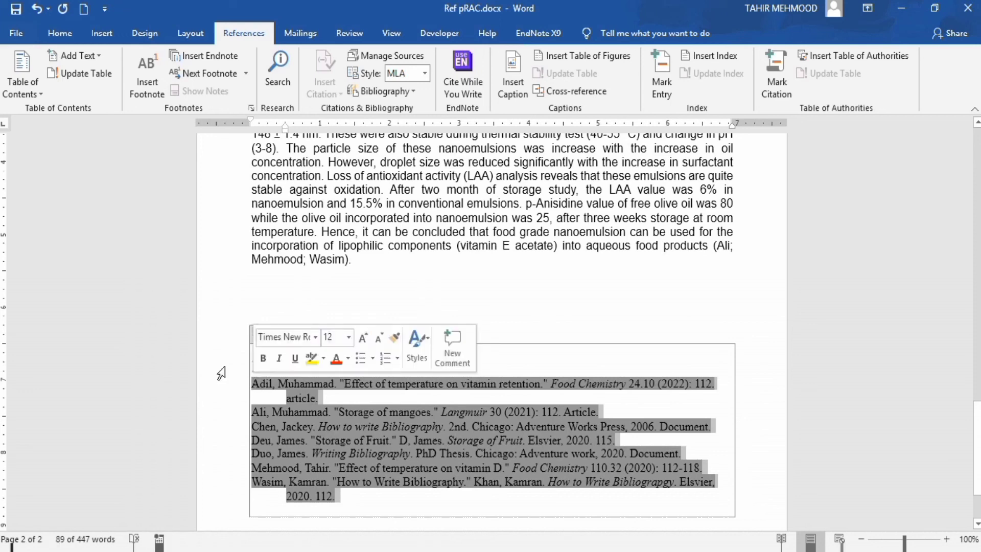
Set the selected reference entries to 14 pt bold with a larger line spacing value
left_click(60, 33)
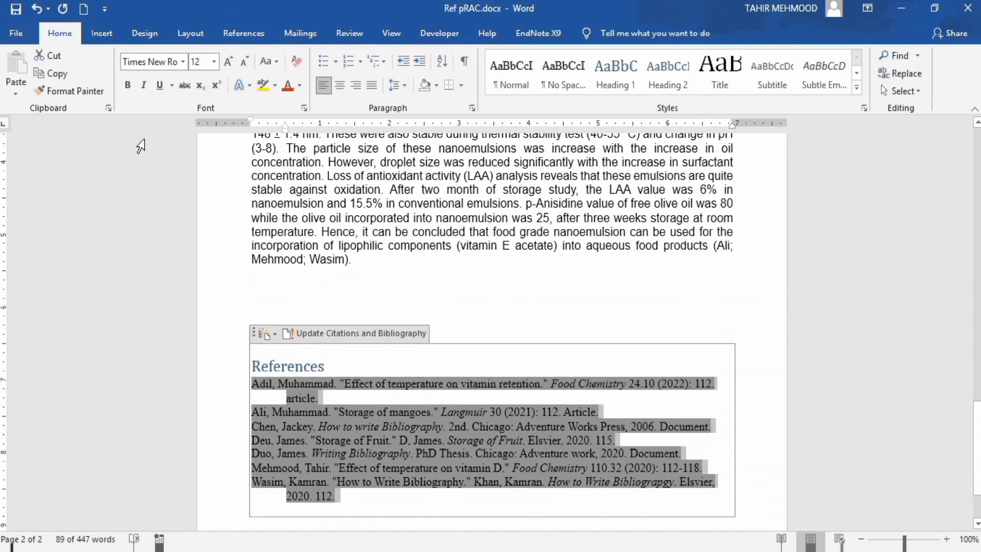
left_click(215, 61)
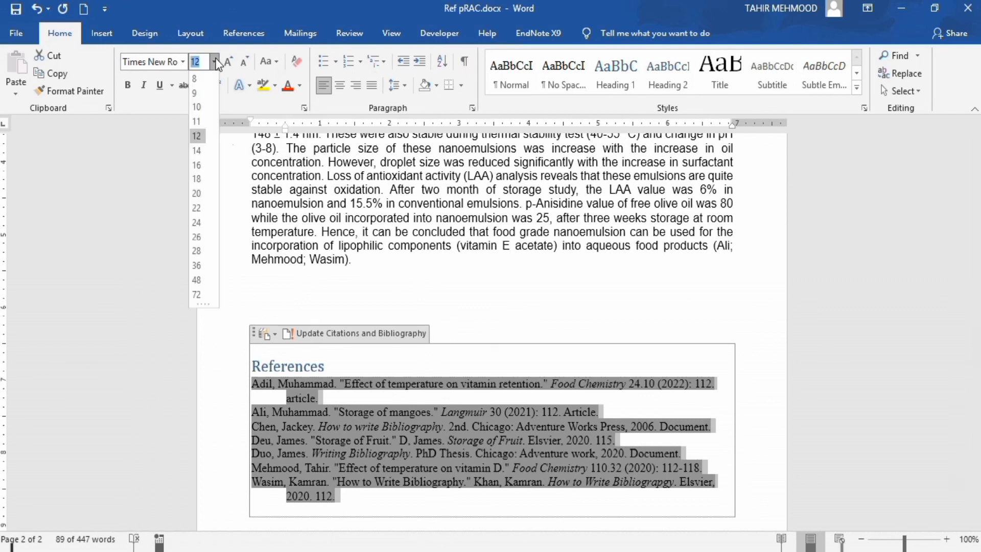
left_click(197, 152)
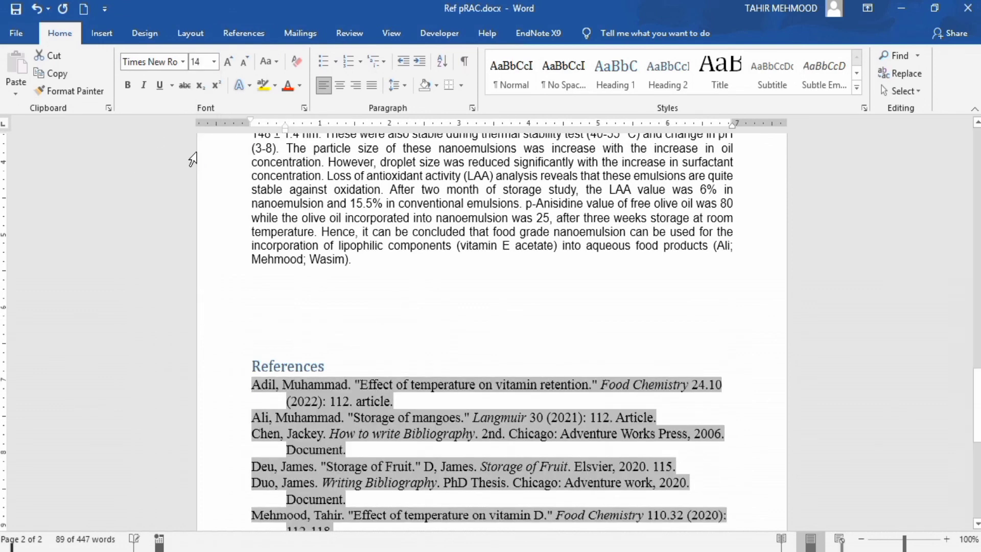
left_click(403, 85)
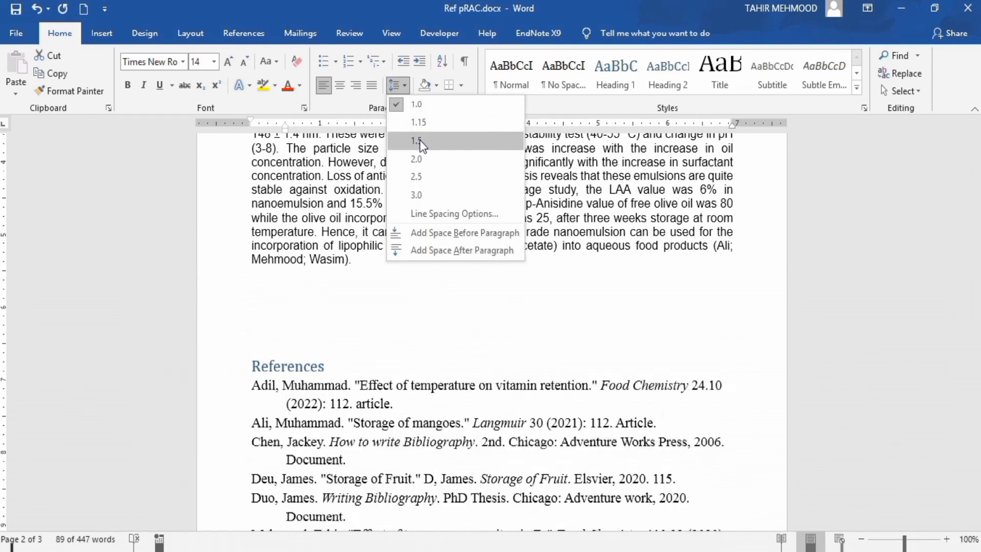
left_click(421, 155)
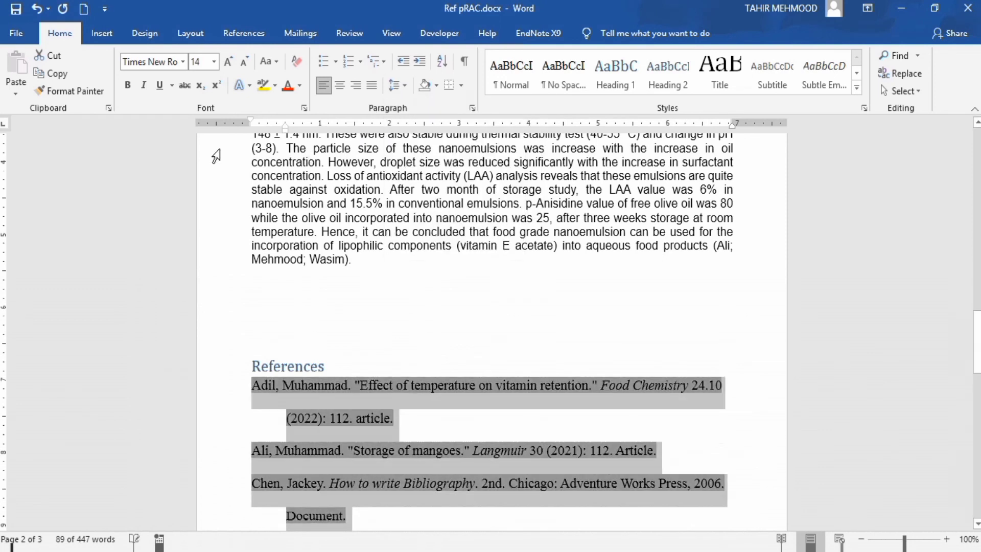
left_click(129, 86)
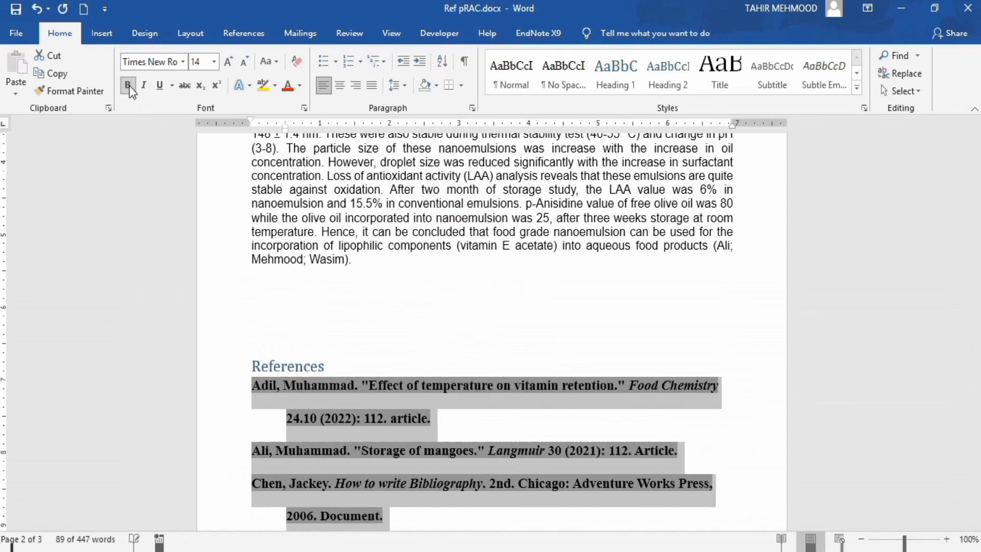